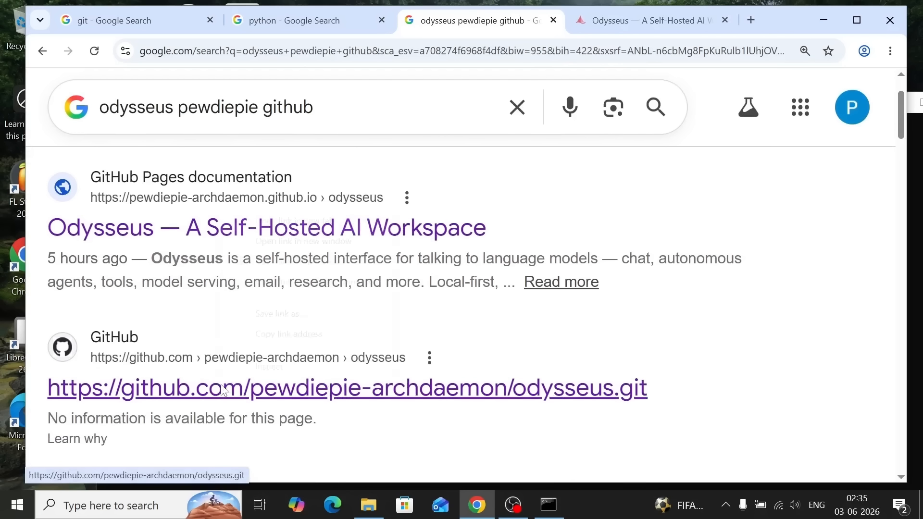
# Open the odysseus.git GitHub search result in a new tab and review the feature overview on the Odysseus project site
pyautogui.rightClick(258, 219)
pyautogui.click(258, 220)
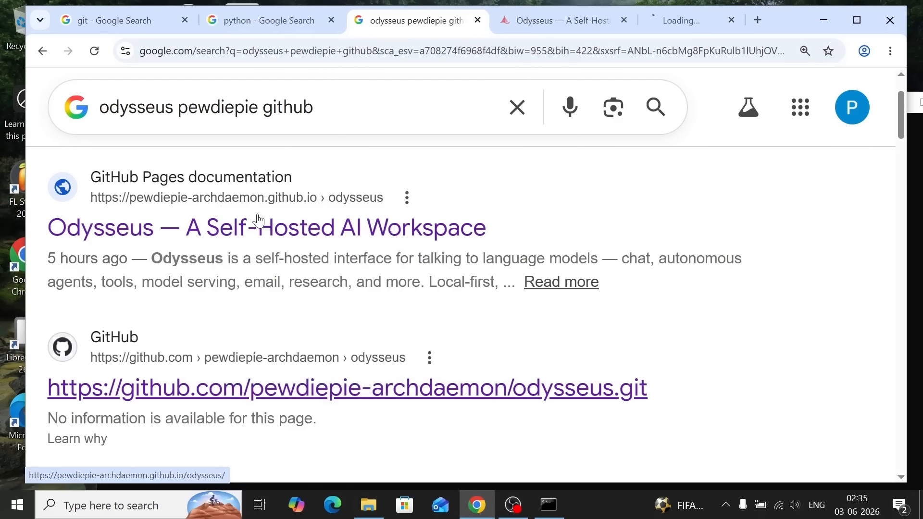
pyautogui.click(522, 16)
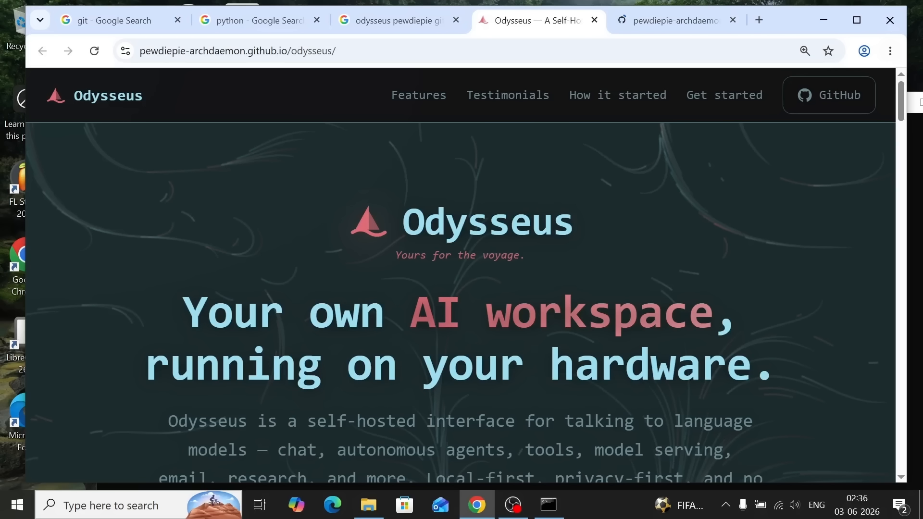
pyautogui.scroll(-3, 602, 249)
pyautogui.scroll(-10, 601, 247)
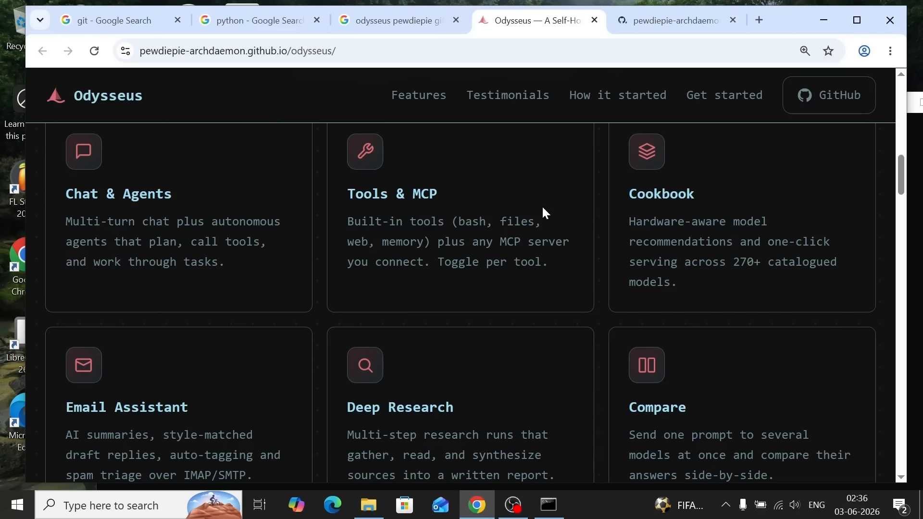
pyautogui.scroll(-3, 543, 207)
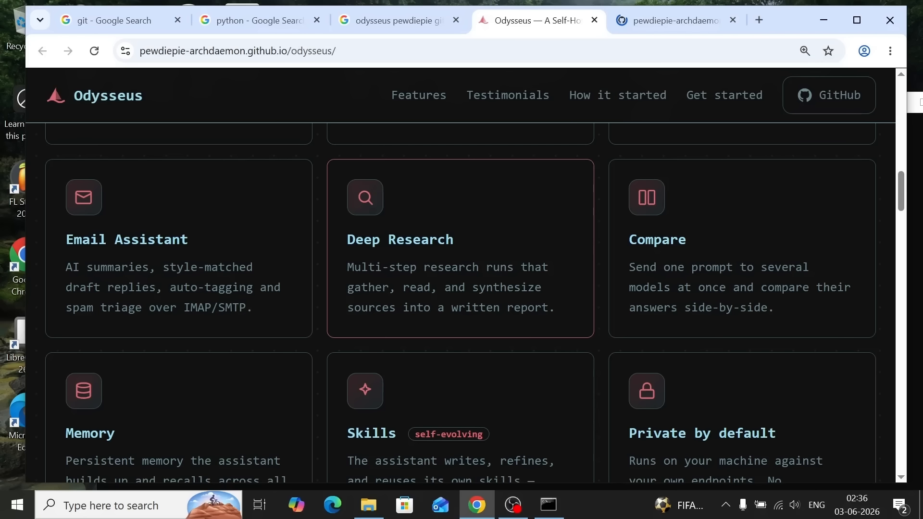
pyautogui.scroll(-15, 533, 459)
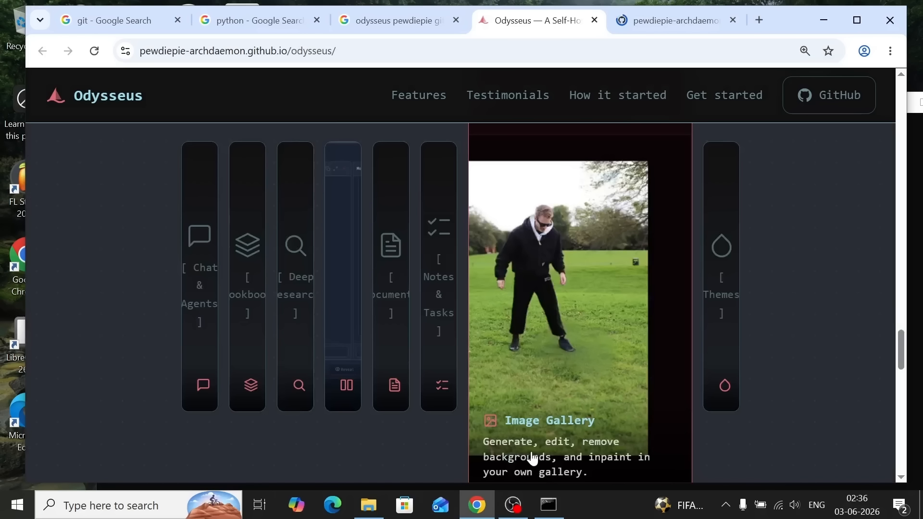
# Examine the Quick Start and Docker installation instructions in the README of the odysseus GitHub repository
pyautogui.hotkey('ctrl', 'Tab')
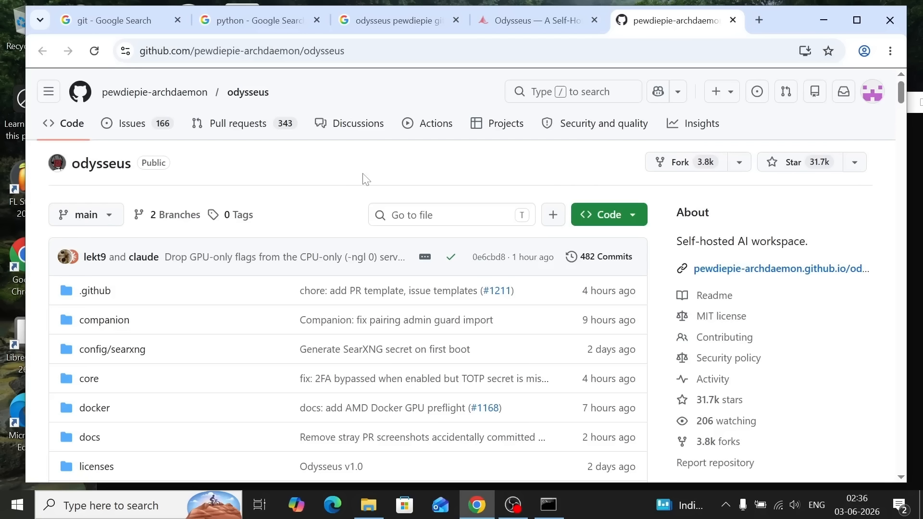
pyautogui.scroll(-15, 353, 206)
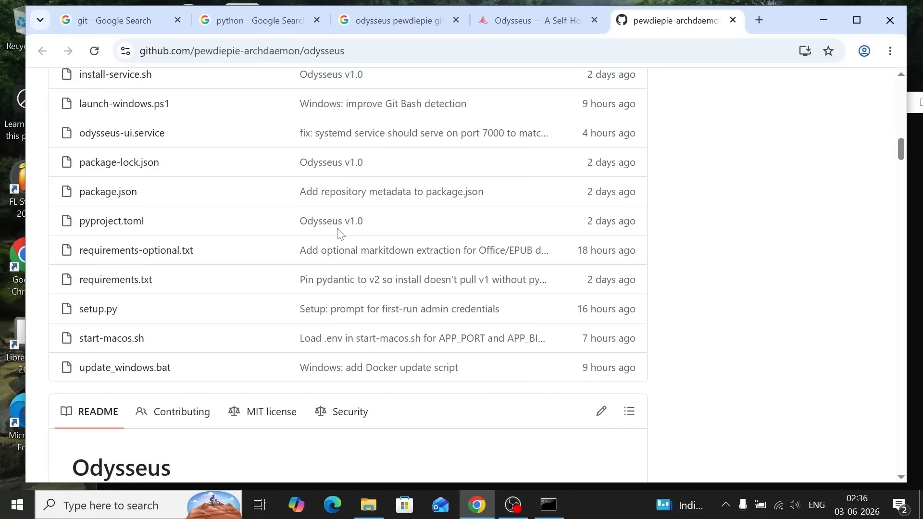
pyautogui.scroll(-10, 341, 234)
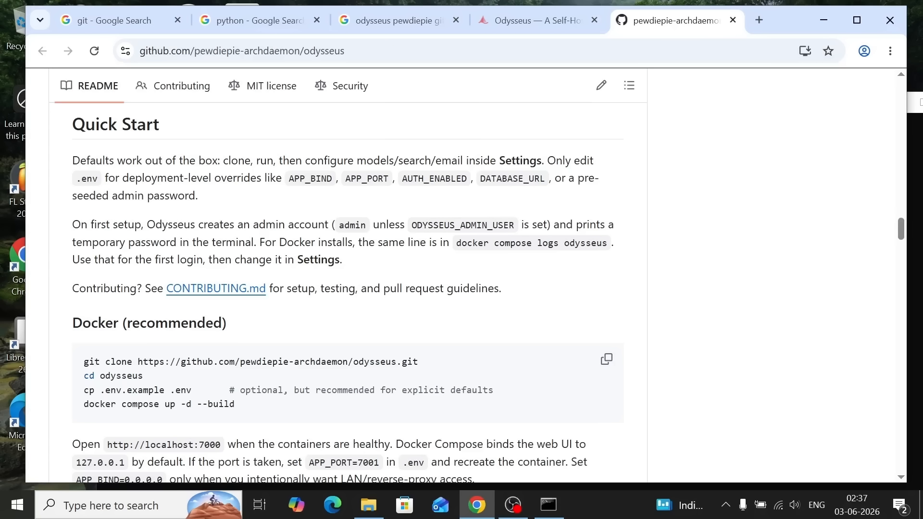
pyautogui.hotkey('ctrl', '+')
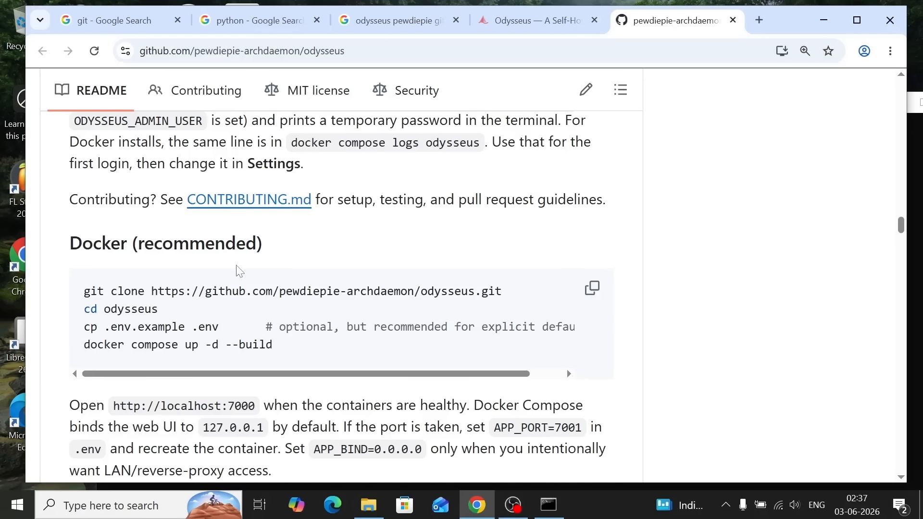
pyautogui.scroll(1, 506, 371)
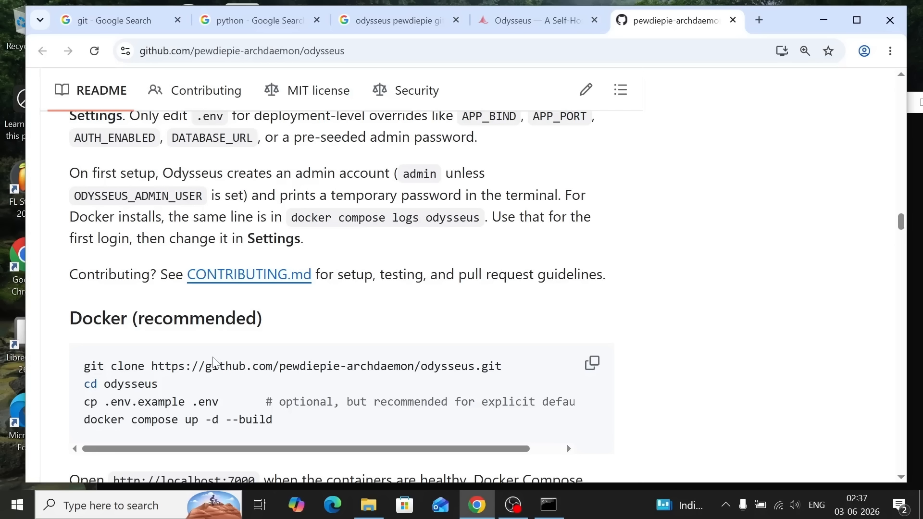
pyautogui.tripleClick(214, 365)
# Examine the README's Native Linux / macOS and Native Windows installation commands, including the Windows requirements
pyautogui.scroll(-5, 444, 323)
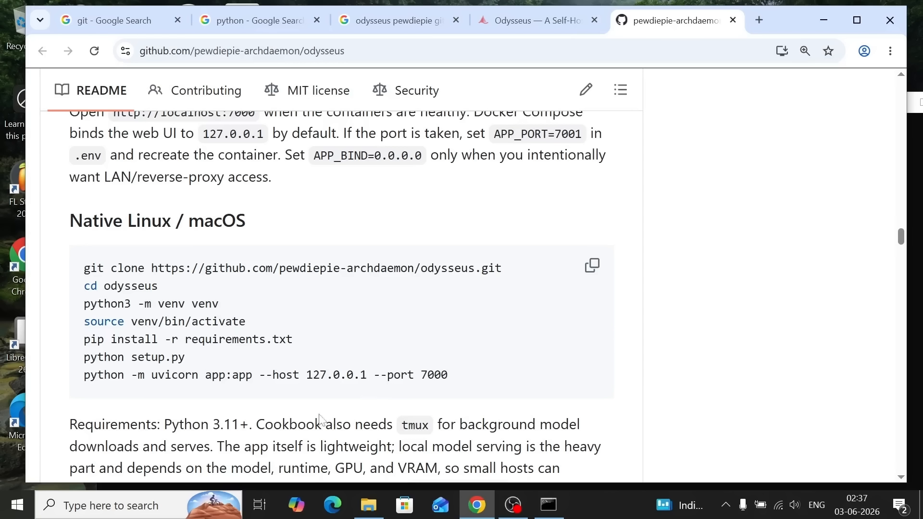
pyautogui.scroll(-5, 249, 228)
pyautogui.scroll(1, 336, 281)
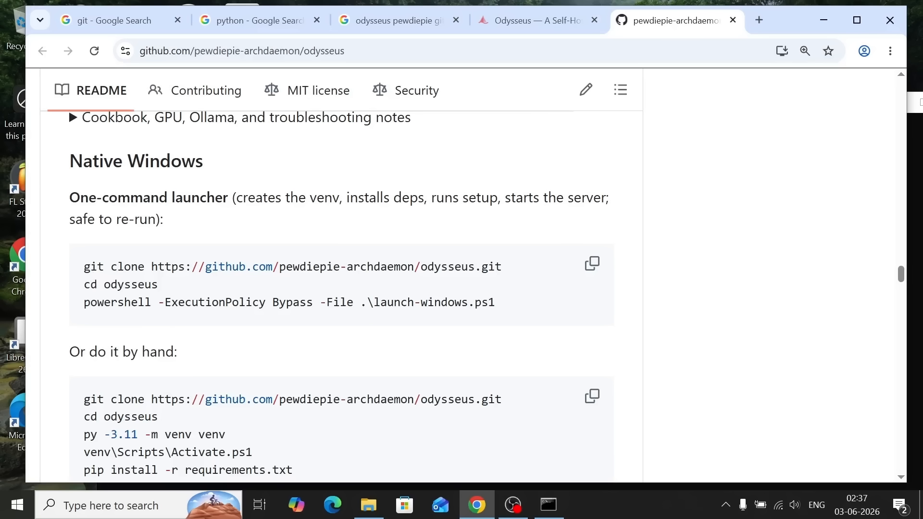
pyautogui.scroll(-1, 339, 295)
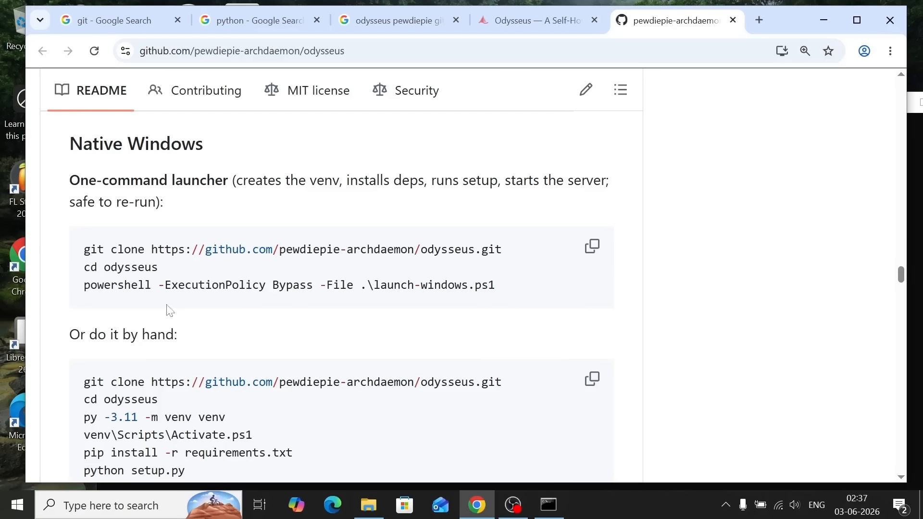
pyautogui.scroll(-5, 212, 346)
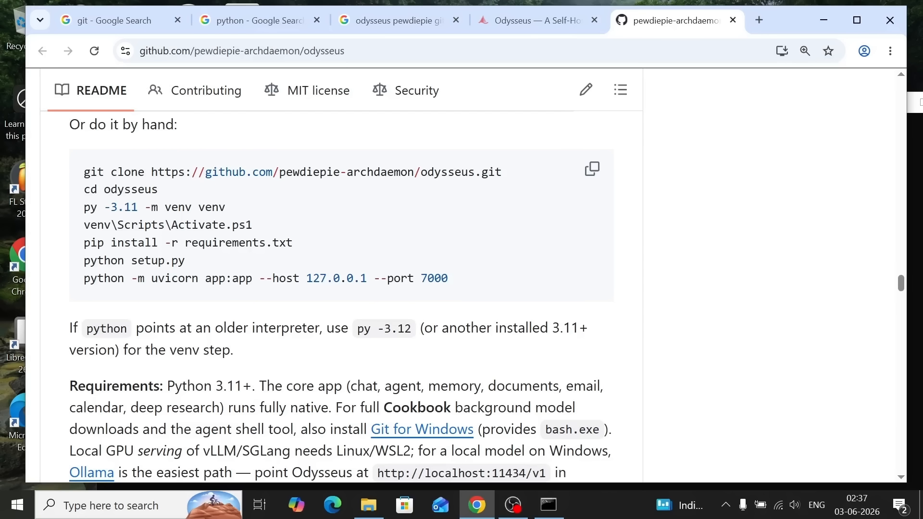
pyautogui.scroll(-1, 237, 401)
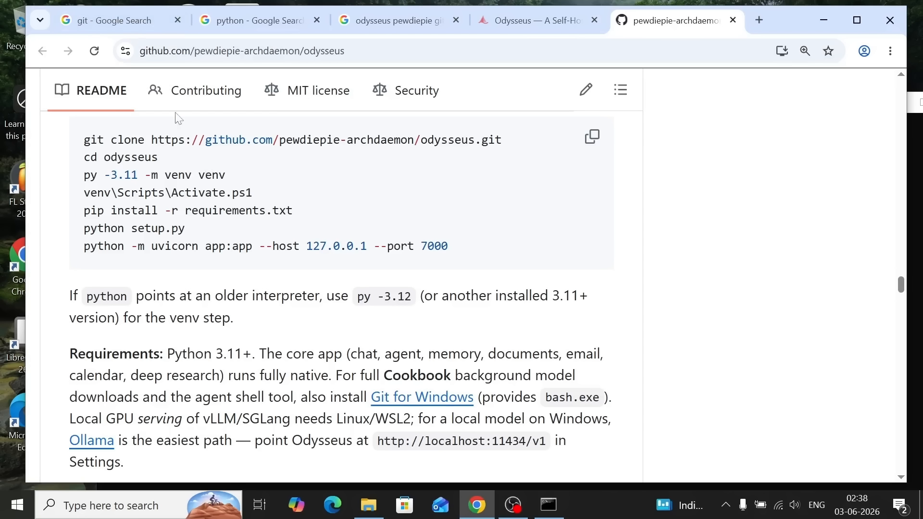
# Open the Git website from the git search results and go to its Install for Windows page
pyautogui.click(120, 20)
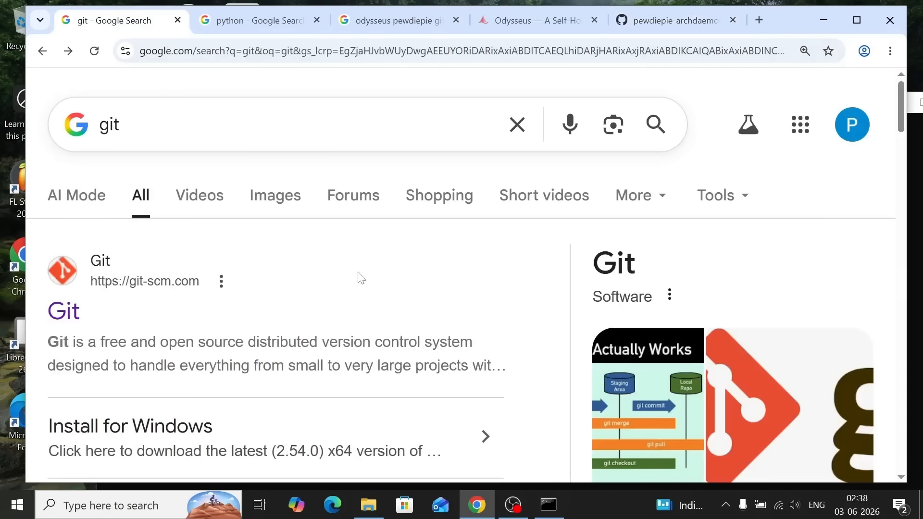
pyautogui.click(65, 312)
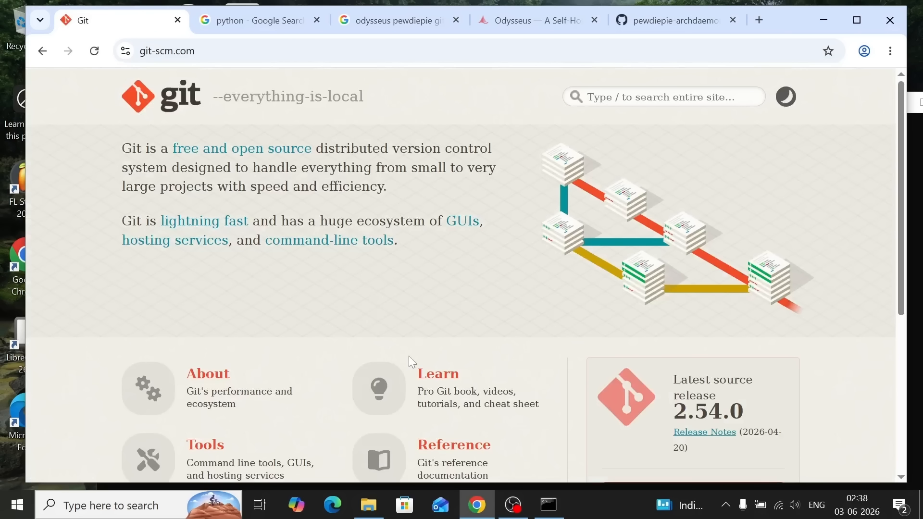
pyautogui.scroll(-3, 569, 340)
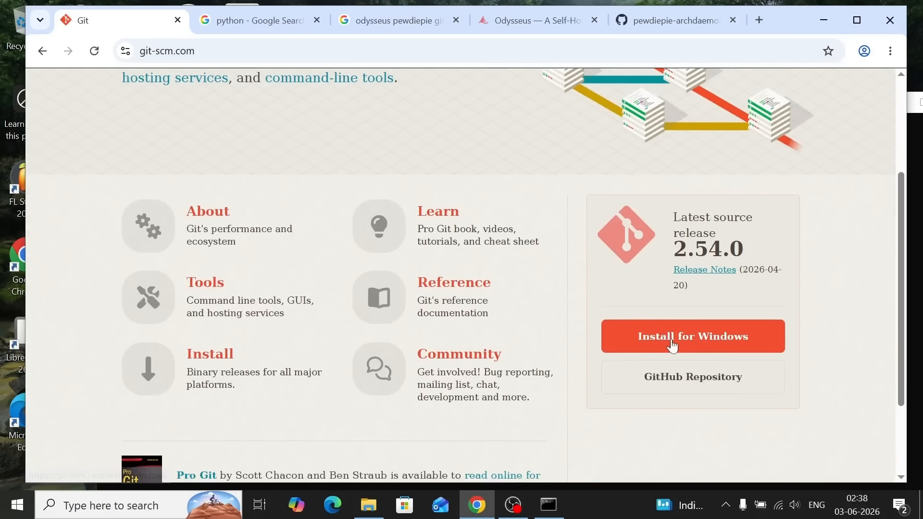
pyautogui.click(675, 347)
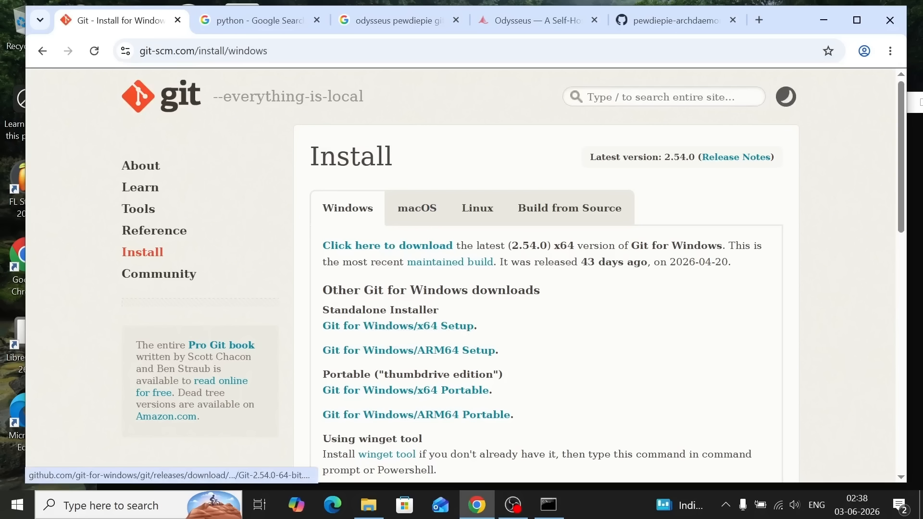
# Open the Python.org website from the python search results and view its Downloads options
pyautogui.click(224, 21)
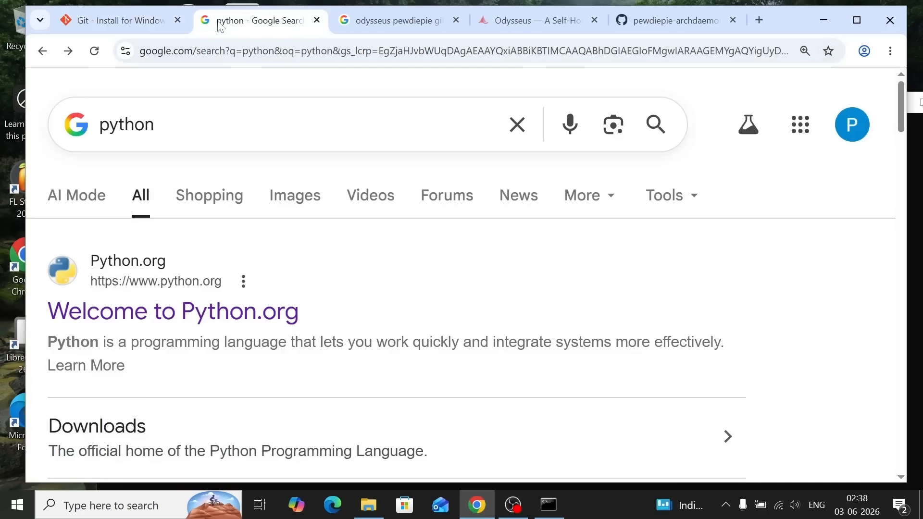
pyautogui.click(128, 320)
pyautogui.moveTo(259, 215)
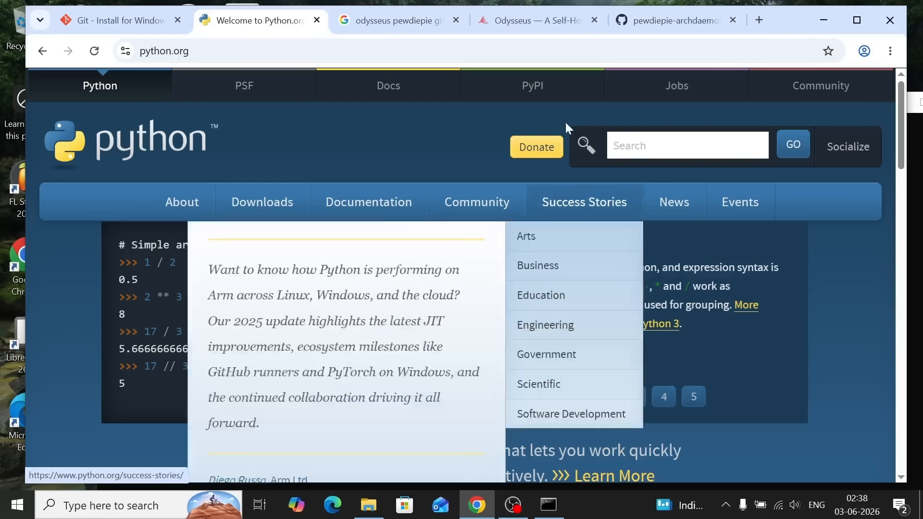
# Check the Git and Python version output in the Command Prompt window that is already open
pyautogui.click(669, 24)
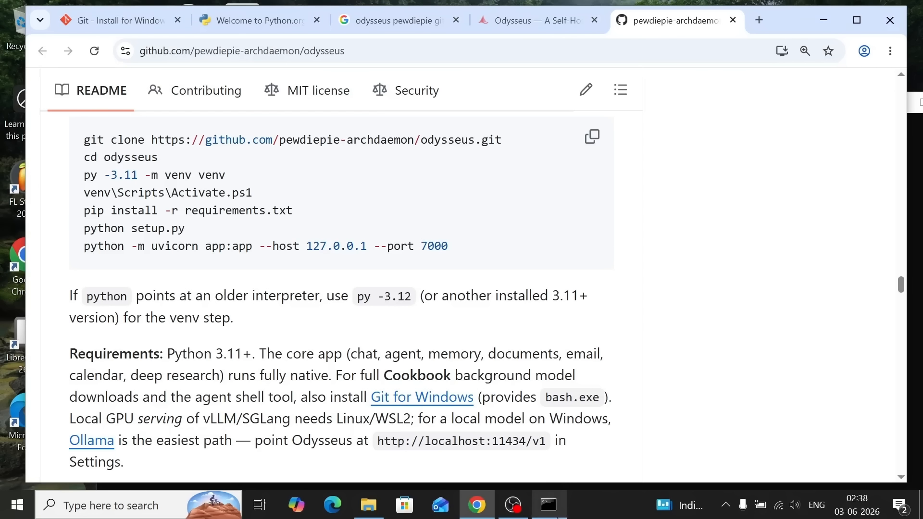
pyautogui.click(549, 505)
pyautogui.click(274, 274)
pyautogui.moveTo(256, 267); pyautogui.dragTo(58, 128)
# Copy the git clone command from the README's Native Windows section and open a command prompt in the C:\test od folder
pyautogui.click(650, 29)
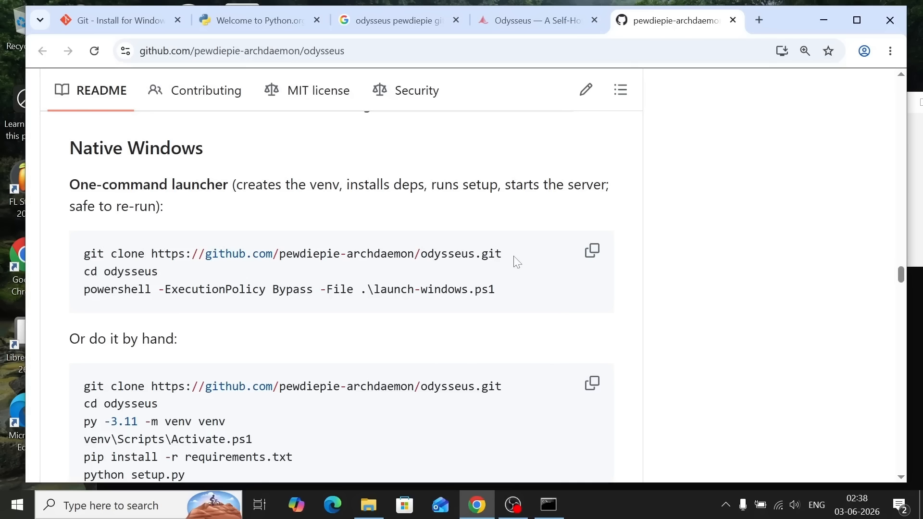
pyautogui.moveTo(517, 260); pyautogui.dragTo(70, 255)
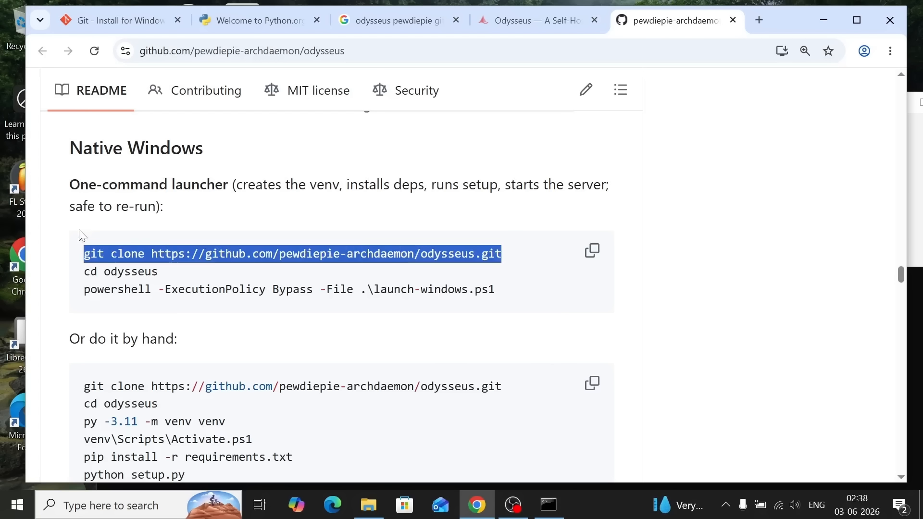
pyautogui.click(366, 505)
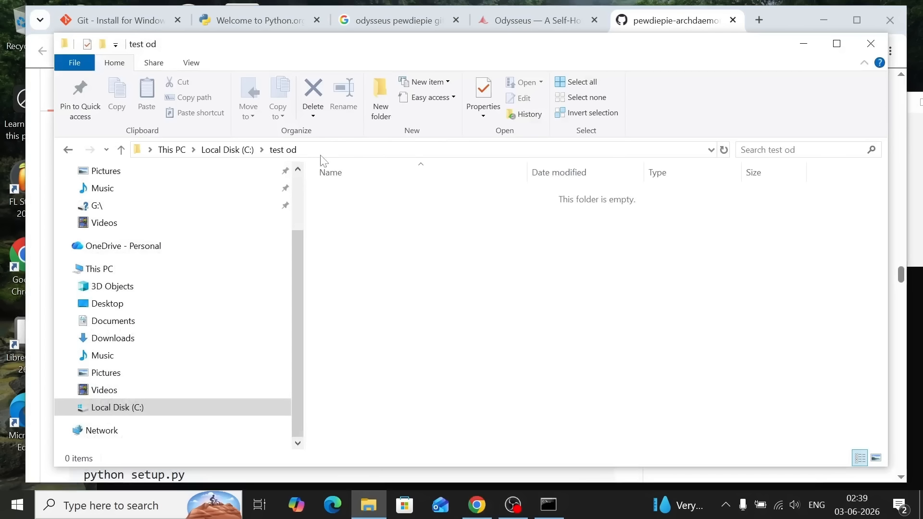
pyautogui.click(406, 150)
pyautogui.write('cmd')
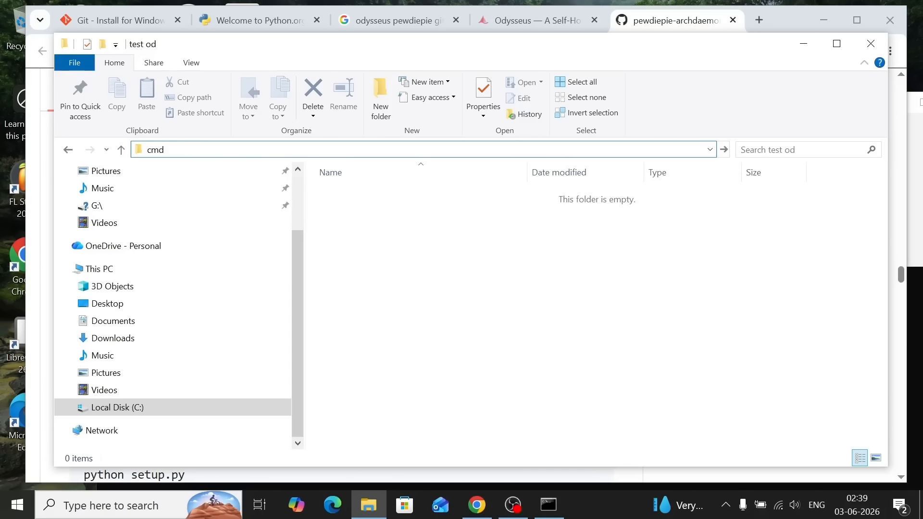
pyautogui.press('Return')
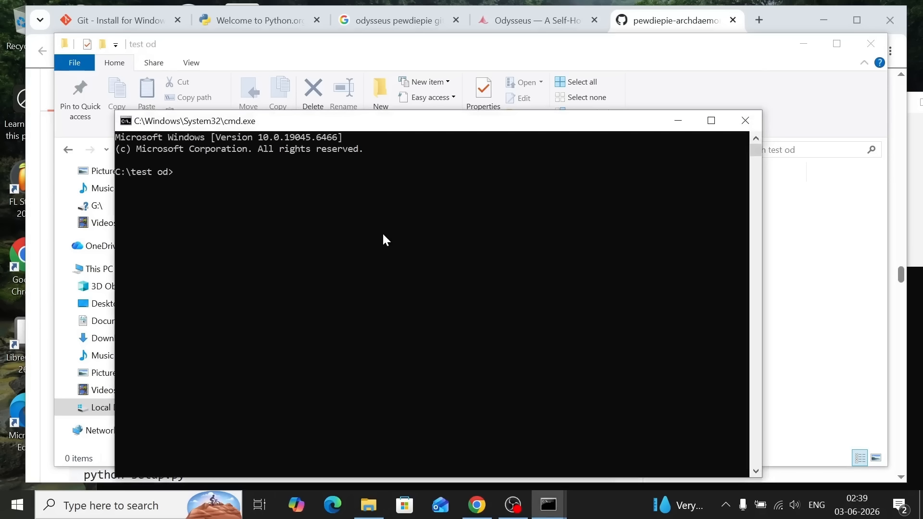
pyautogui.keyDown('ctrl'); pyautogui.scroll(1, 384, 239); pyautogui.keyUp('ctrl')
pyautogui.write('git clone https://github.com/pewdiepie-archdaemon/odysseus.git')
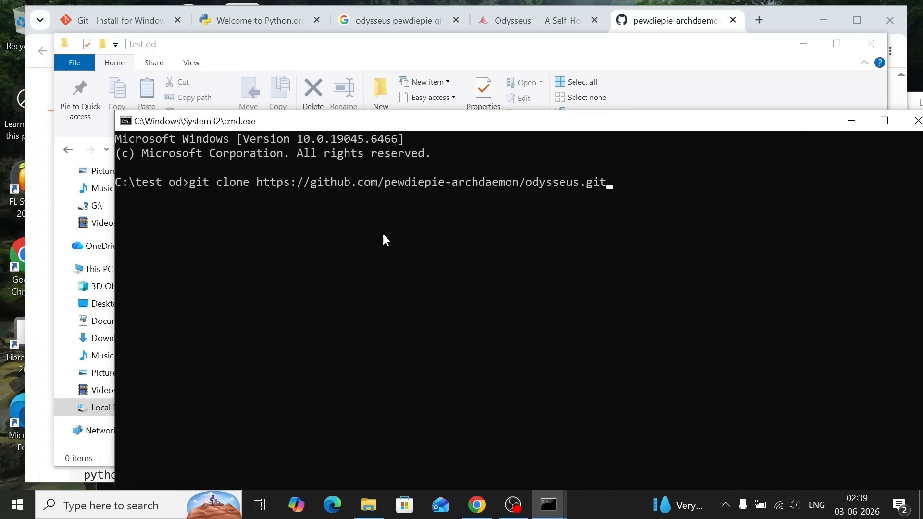
pyautogui.press('Return')
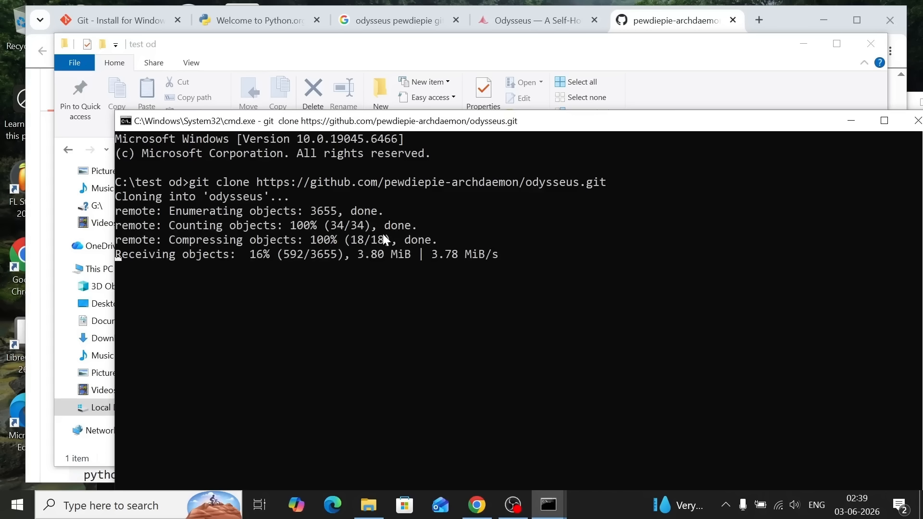
# Copy the cd odysseus command from the README and run it in the C:\test od command prompt
pyautogui.hotkey('alt', 'Tab')
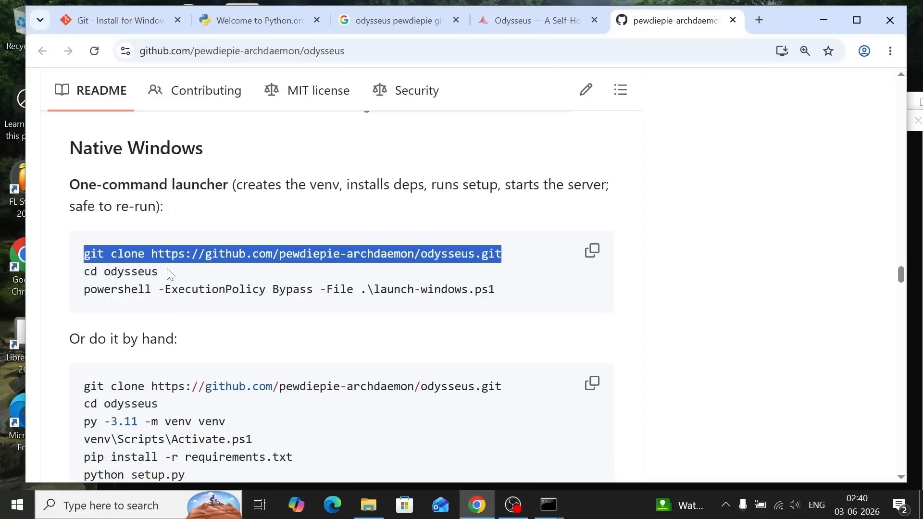
pyautogui.moveTo(169, 274); pyautogui.dragTo(83, 274)
pyautogui.hotkey('ctrl', 'c')
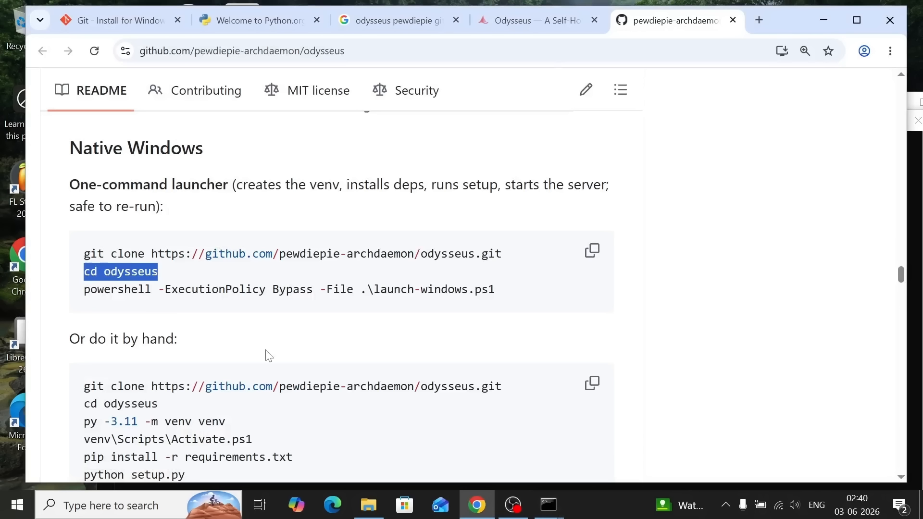
pyautogui.click(552, 513)
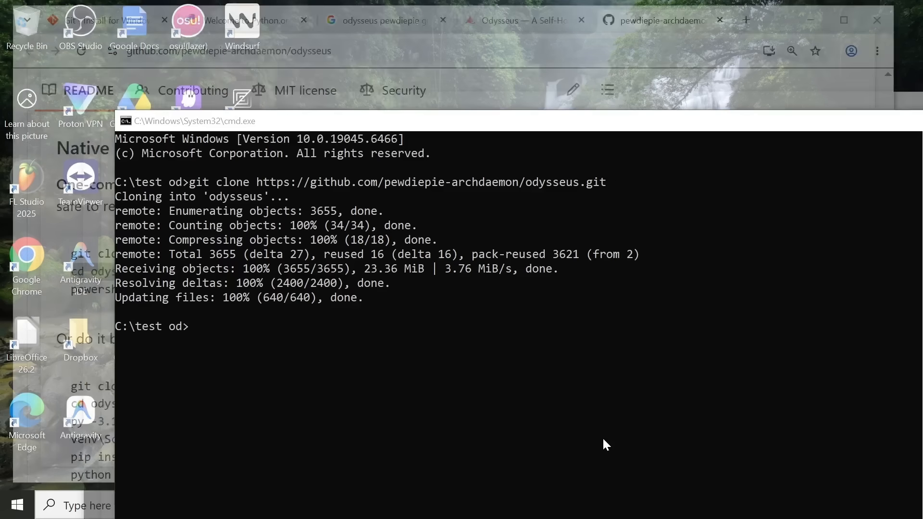
pyautogui.click(602, 437)
pyautogui.hotkey('ctrl', 'v')
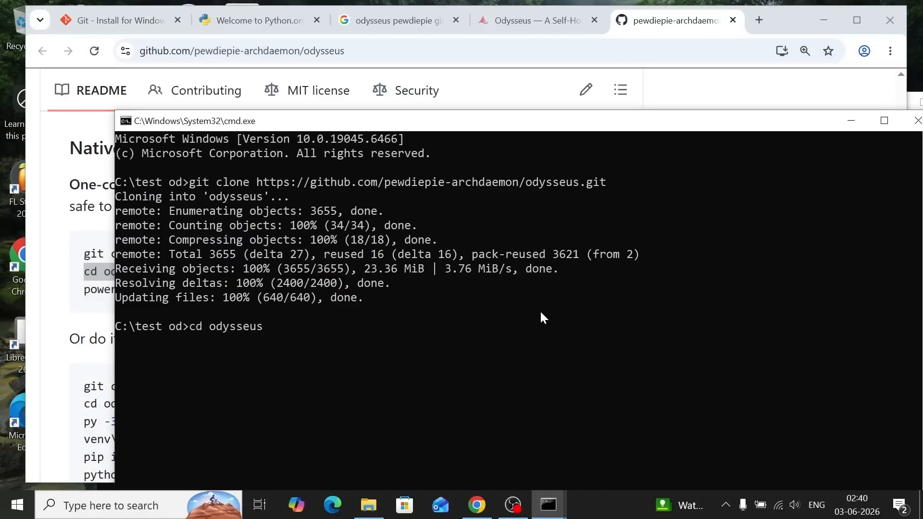
pyautogui.press('Return')
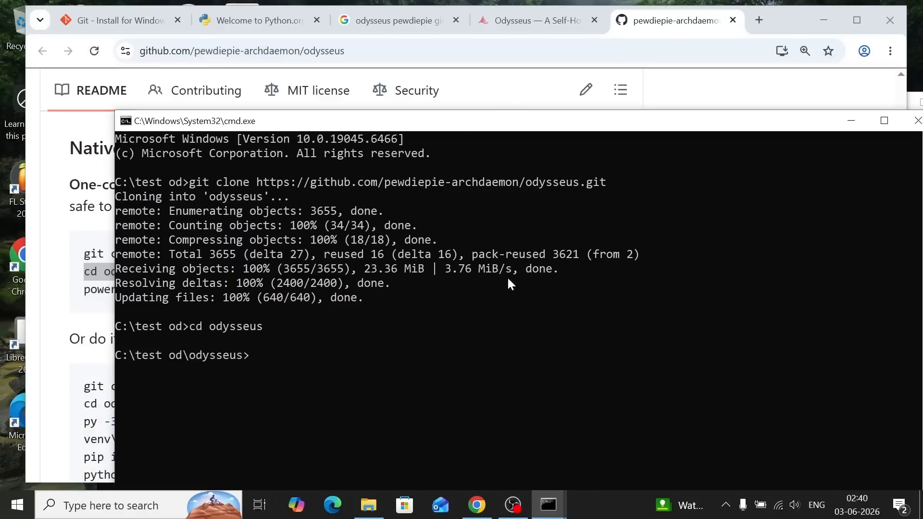
# Open the cloned odysseus folder inside C:\test od in File Explorer
pyautogui.click(369, 505)
pyautogui.doubleClick(330, 192)
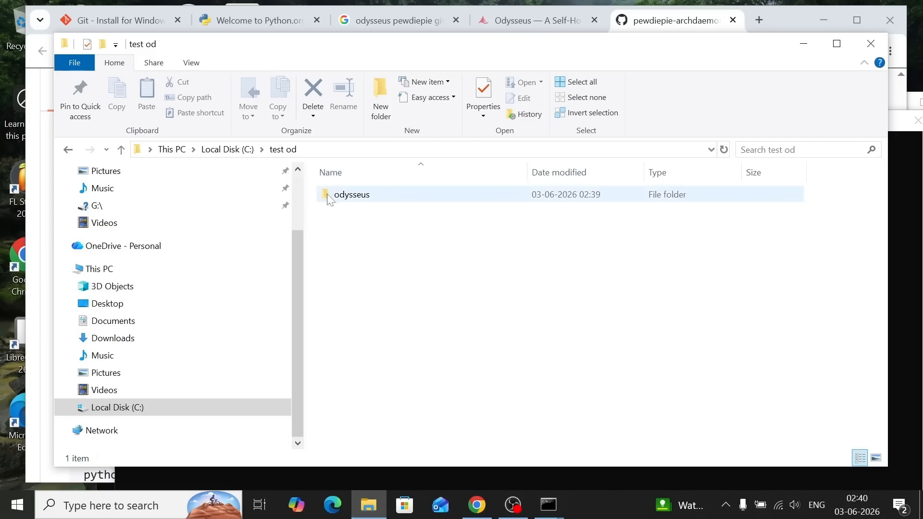
# Look through the files in the cloned odysseus folder and return to the README's Native Windows section
pyautogui.scroll(-6, 467, 295)
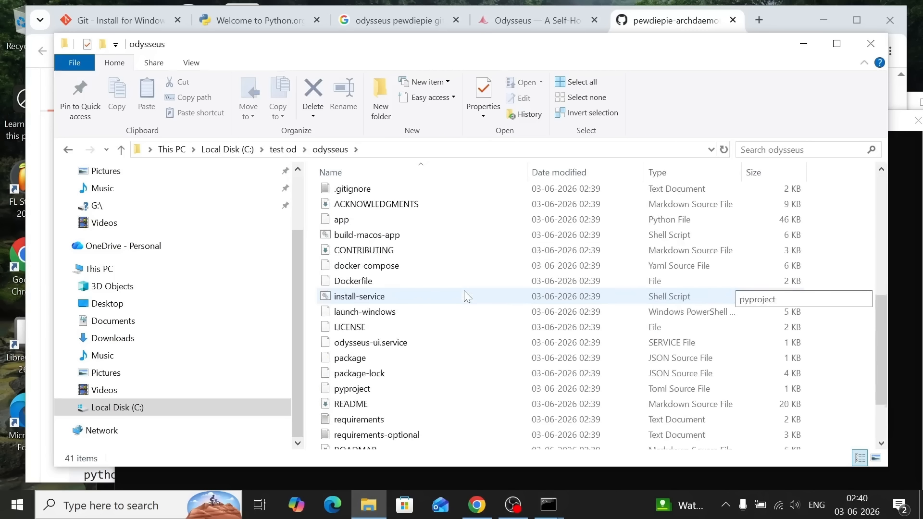
pyautogui.scroll(5, 468, 295)
pyautogui.click(671, 22)
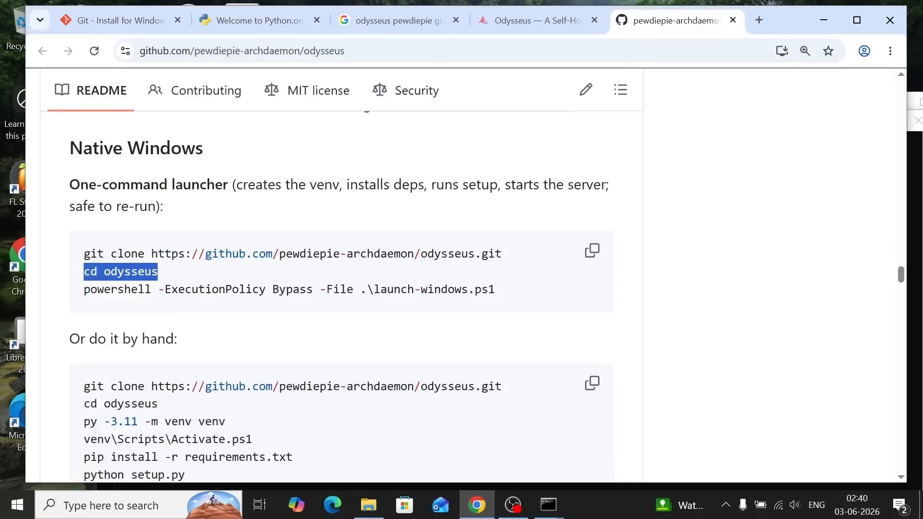
# Examine the README's one-command launcher line and the manual commands under "Or do it by hand"
pyautogui.moveTo(77, 291); pyautogui.dragTo(510, 295)
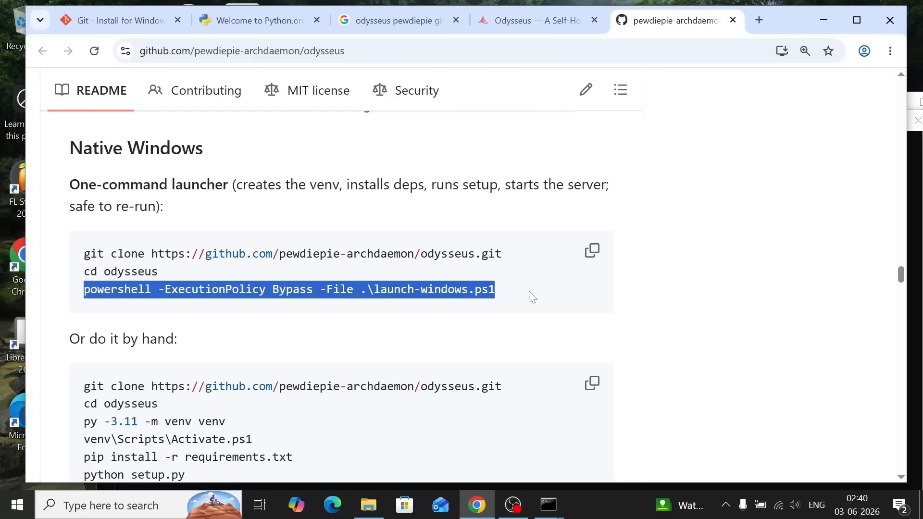
pyautogui.click(467, 328)
pyautogui.scroll(-2, 404, 341)
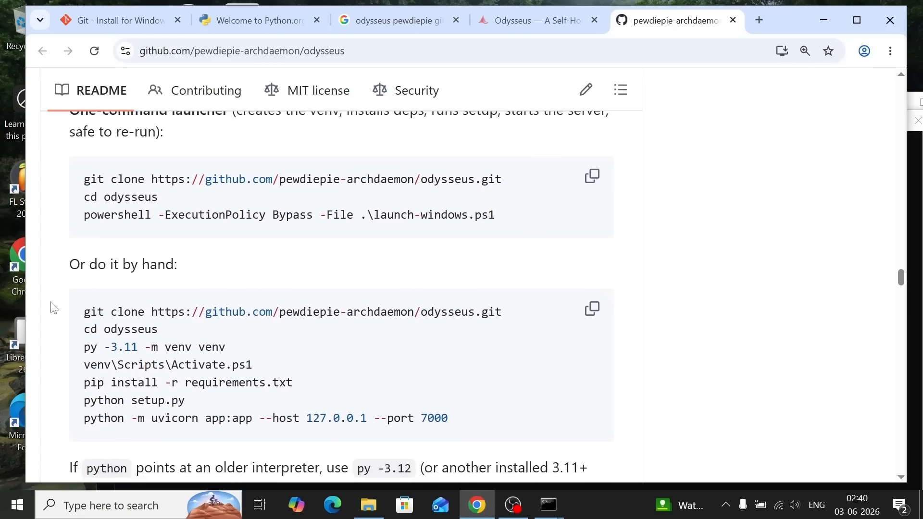
pyautogui.moveTo(83, 339); pyautogui.dragTo(526, 417)
# Copy powershell -ExecutionPolicy Bypass -File .\launch-windows.ps1 from the README and run it in the C:\test od\odysseus command prompt
pyautogui.moveTo(84, 215); pyautogui.dragTo(509, 222)
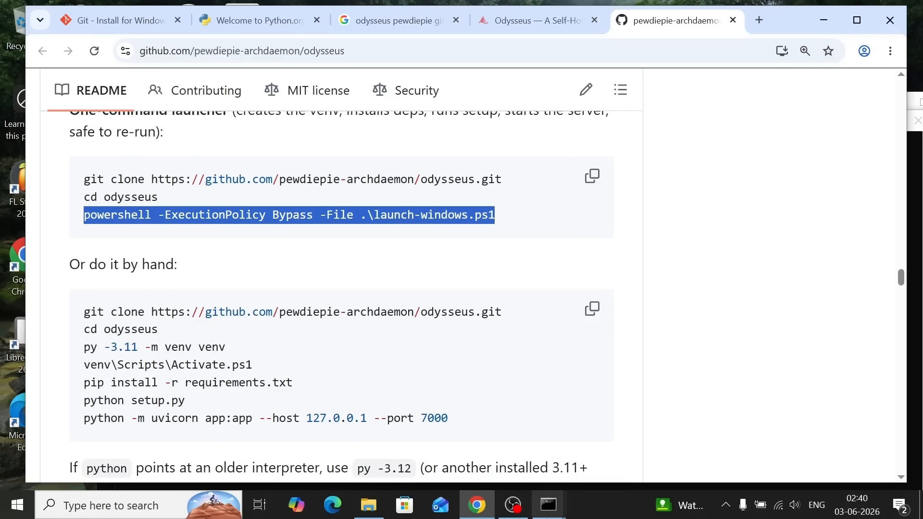
pyautogui.click(553, 507)
pyautogui.click(614, 446)
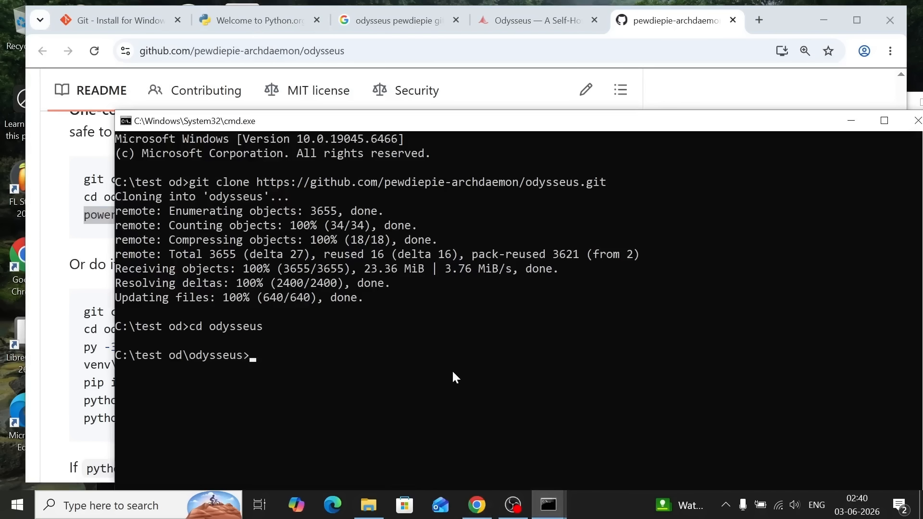
pyautogui.write('powershell -ExecutionPolicy Bypass -File .\\launch-windows.ps1')
pyautogui.press('Return')
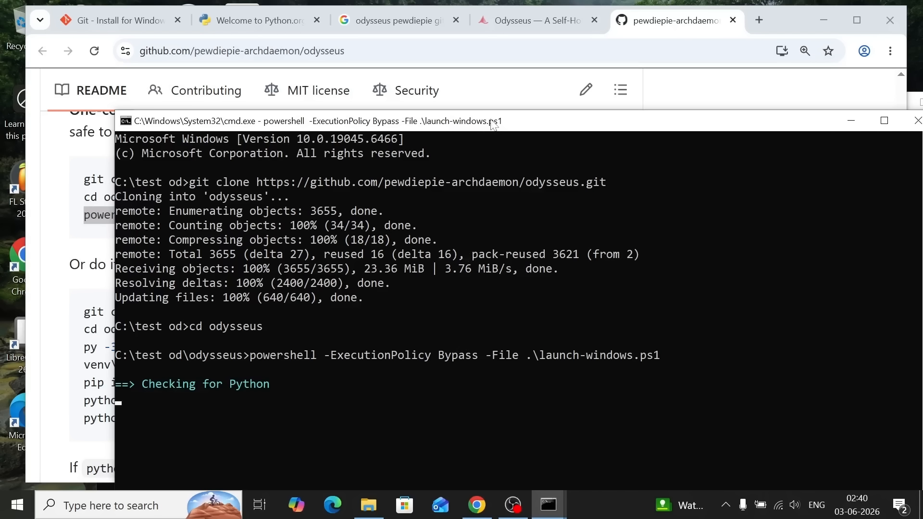
pyautogui.moveTo(494, 124); pyautogui.dragTo(448, 31)
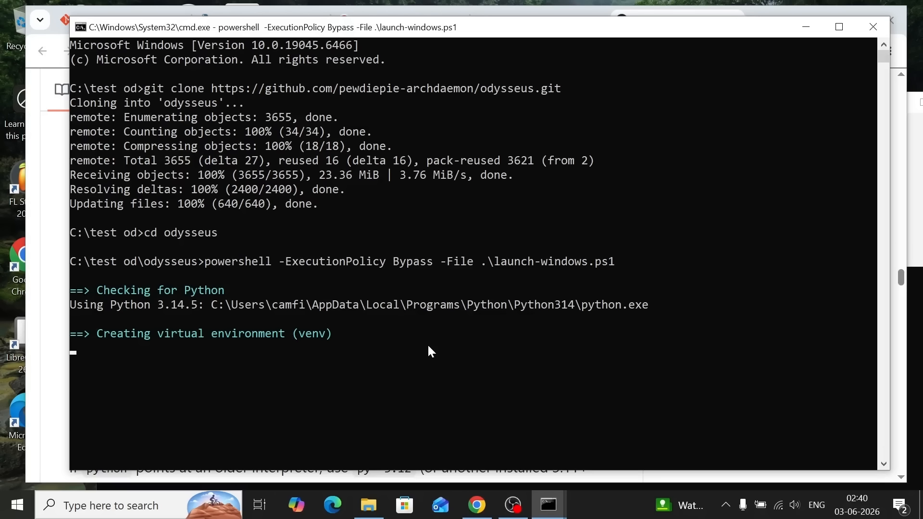
# Check the pip install -r requirements.txt line in the README's manual commands and return to the running launcher
pyautogui.hotkey('alt', 'Tab')
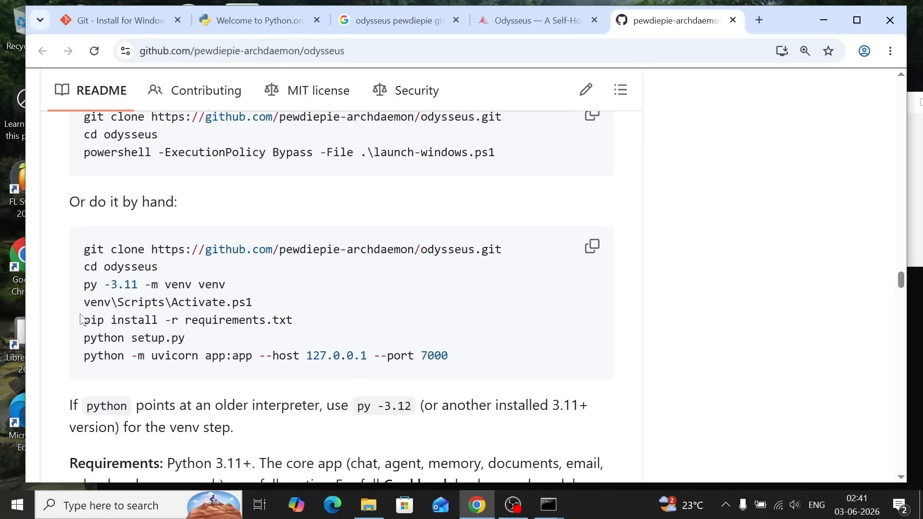
pyautogui.moveTo(83, 320); pyautogui.dragTo(336, 320)
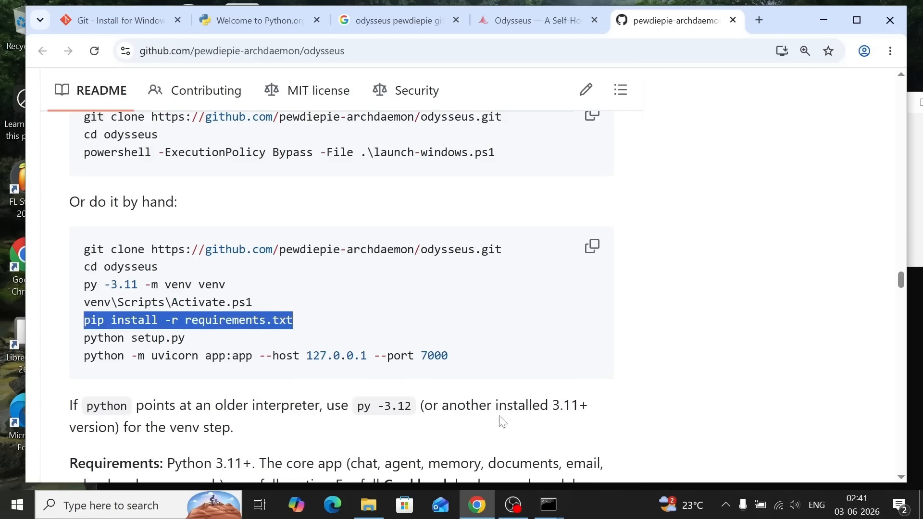
pyautogui.click(549, 505)
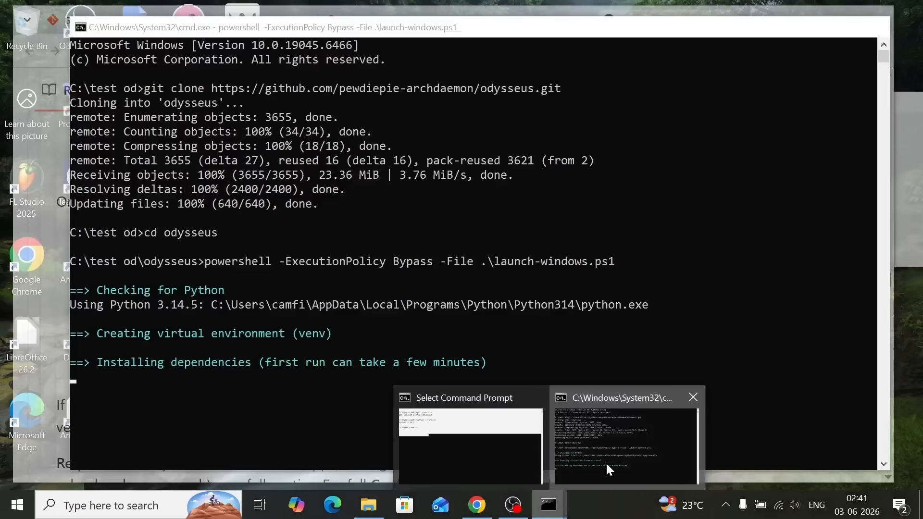
pyautogui.click(605, 462)
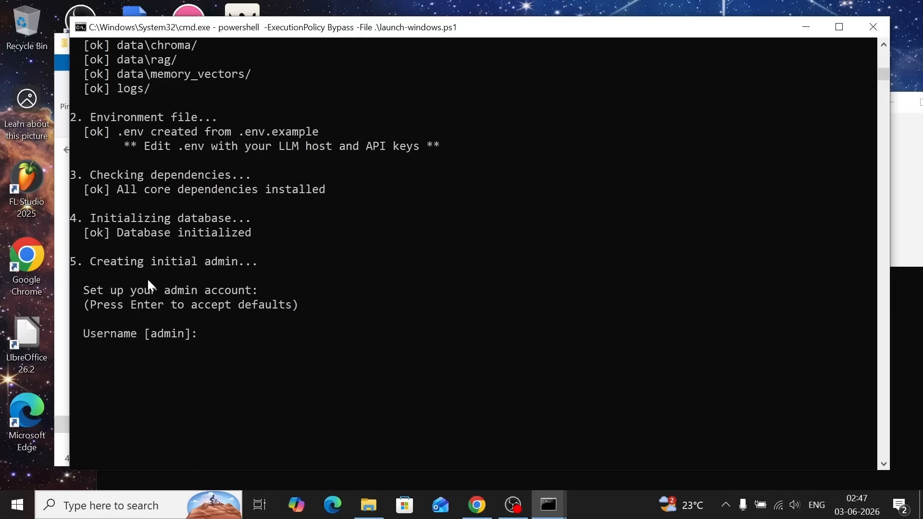
# Set up the initial admin account with the username rootuser, and enter and confirm its password
pyautogui.click(330, 337)
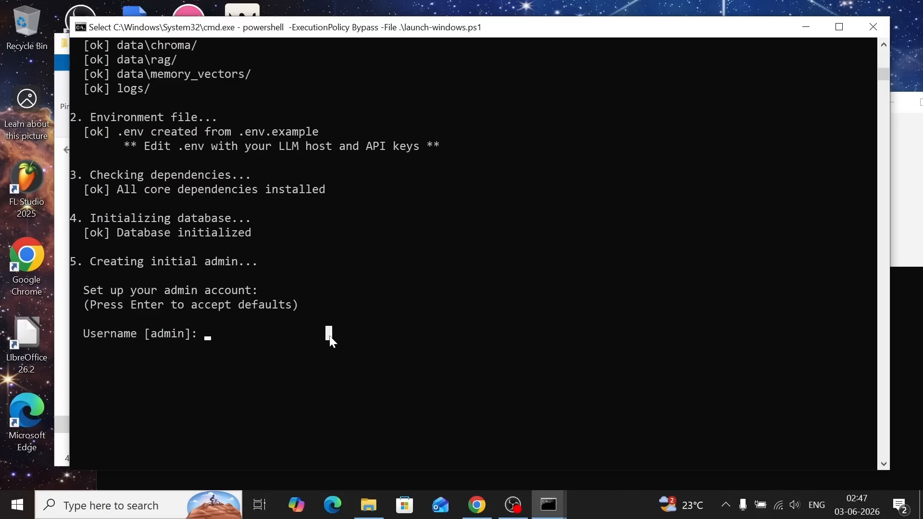
pyautogui.write('root')
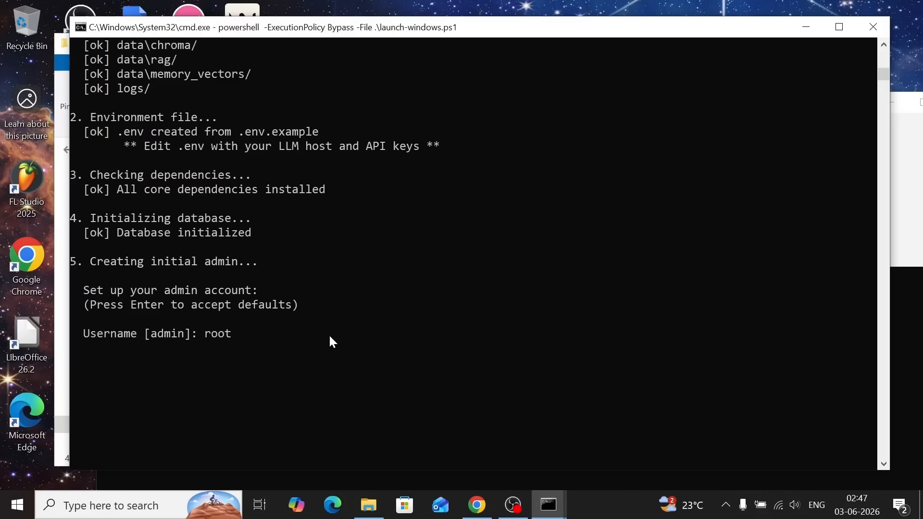
pyautogui.write('user')
pyautogui.press('Return')
pyautogui.press('Return')
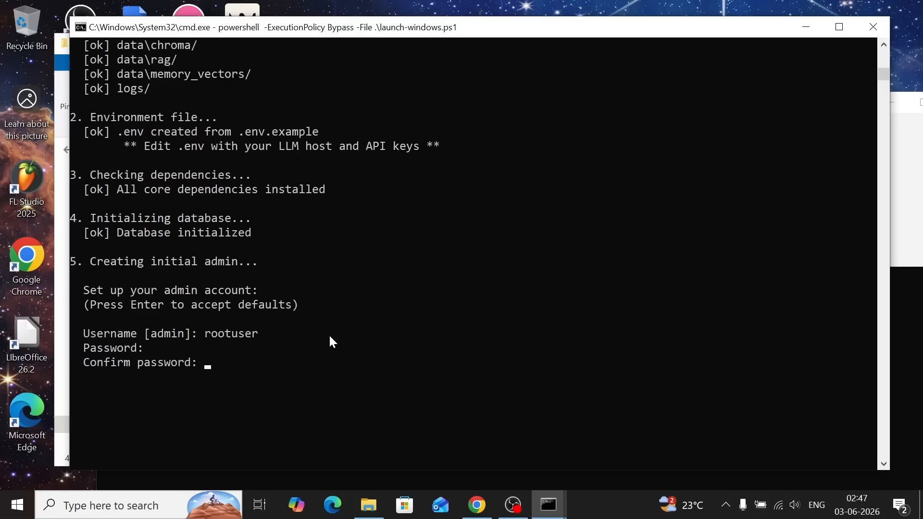
pyautogui.press('Return')
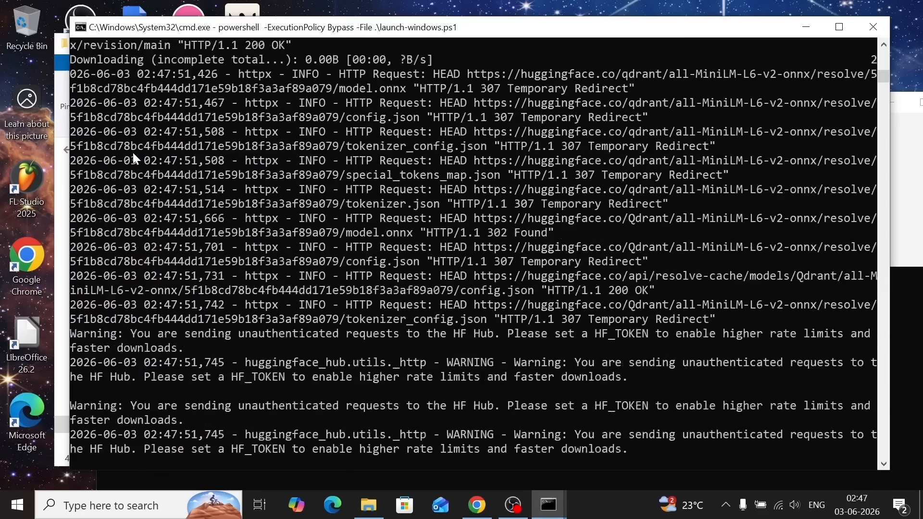
pyautogui.scroll(18, 132, 151)
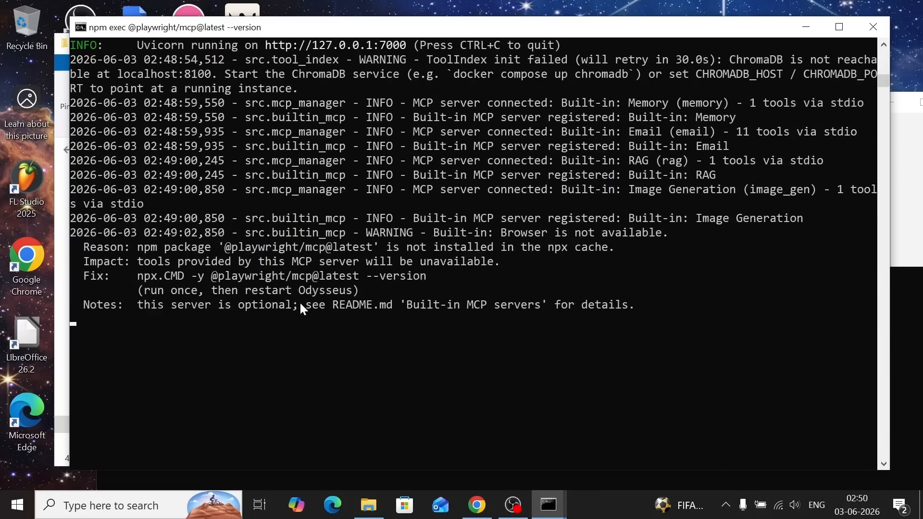
pyautogui.click(476, 510)
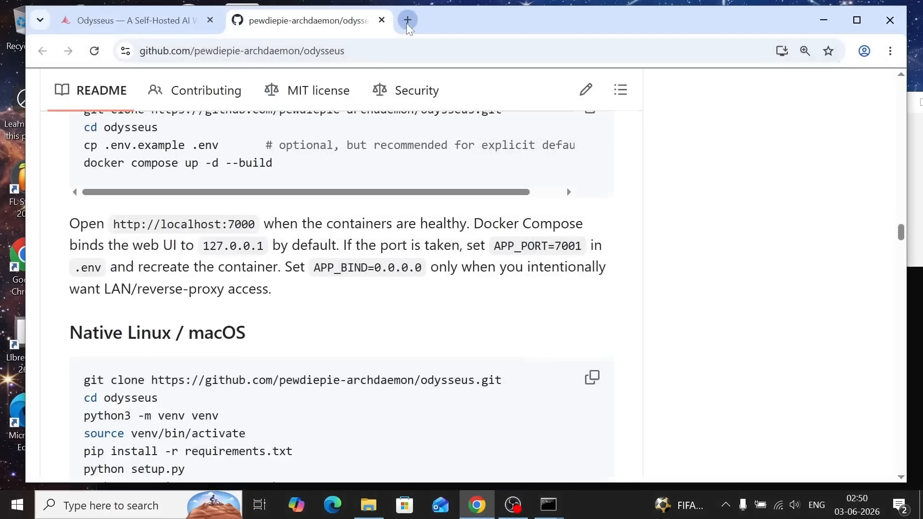
pyautogui.click(406, 20)
pyautogui.write('http://localhost:7000')
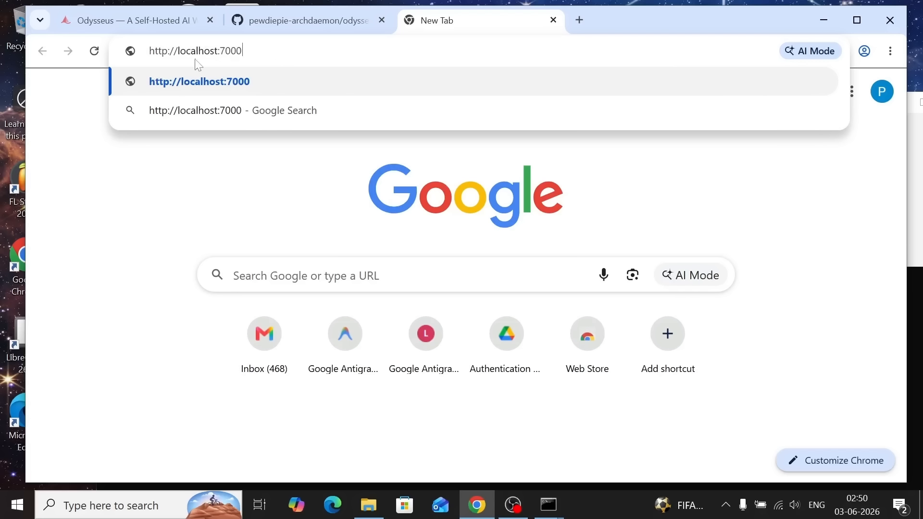
pyautogui.hotkey('ctrl', 'a')
pyautogui.press('Return')
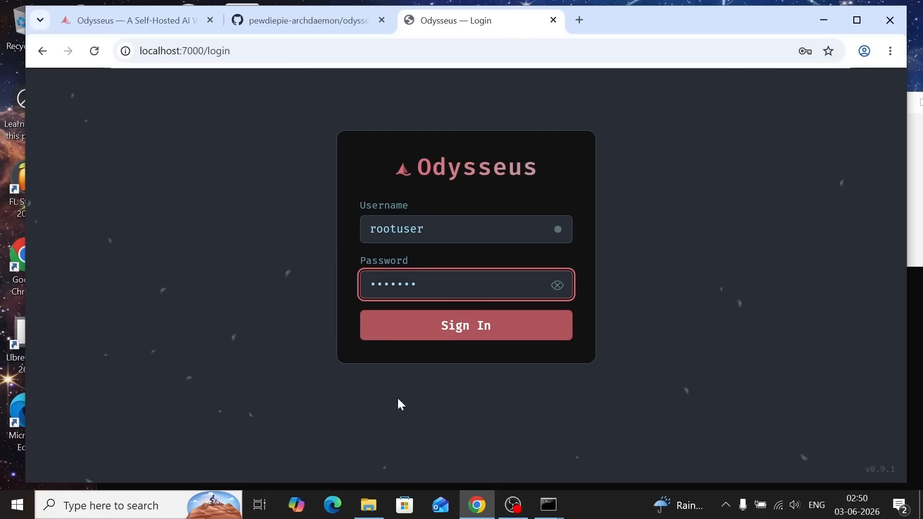
pyautogui.click(459, 321)
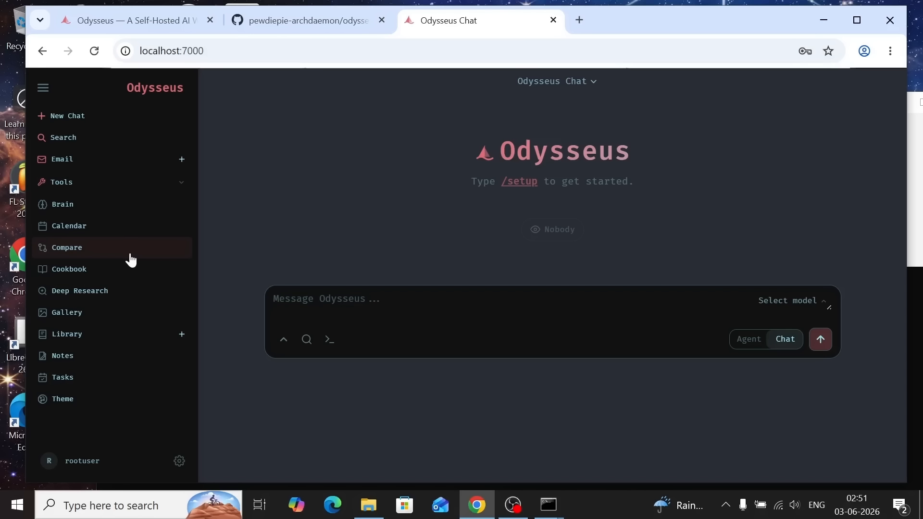
# Open the Add Models settings from the chat's model selector and look over the local and API endpoint sections
pyautogui.click(774, 299)
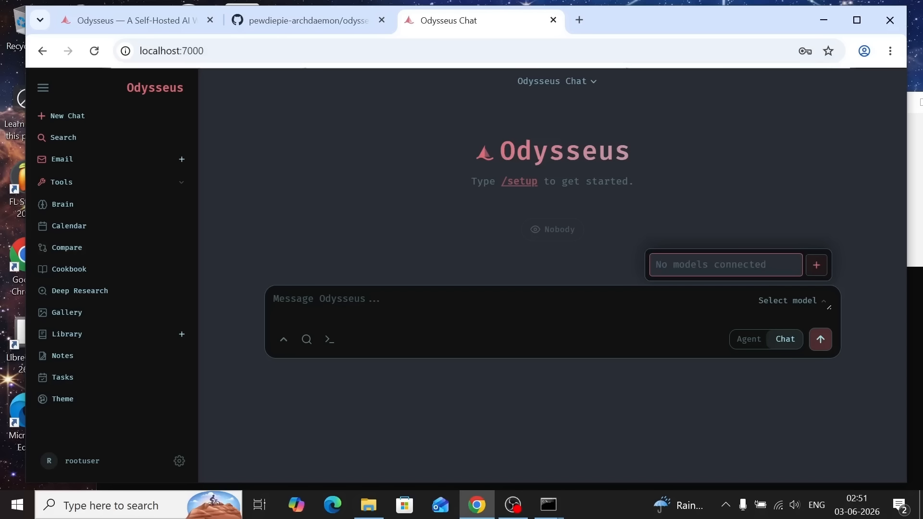
pyautogui.click(819, 266)
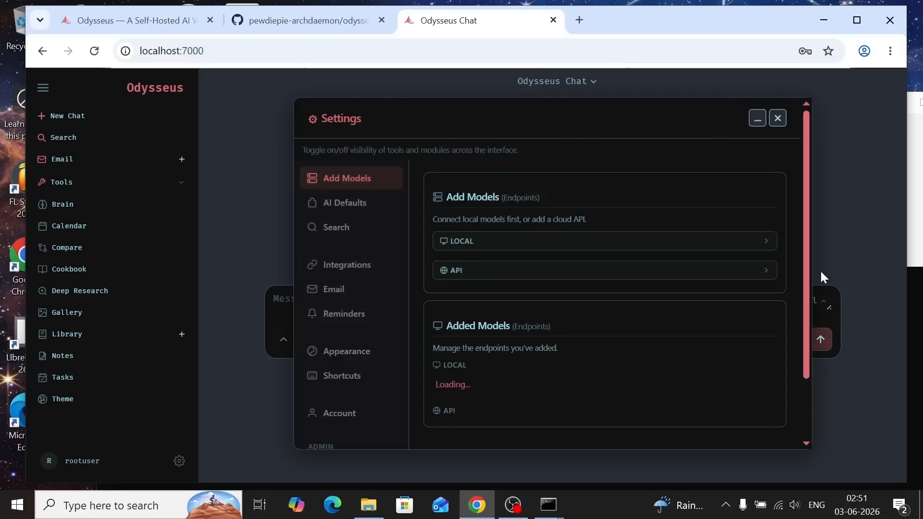
pyautogui.scroll(-2, 537, 343)
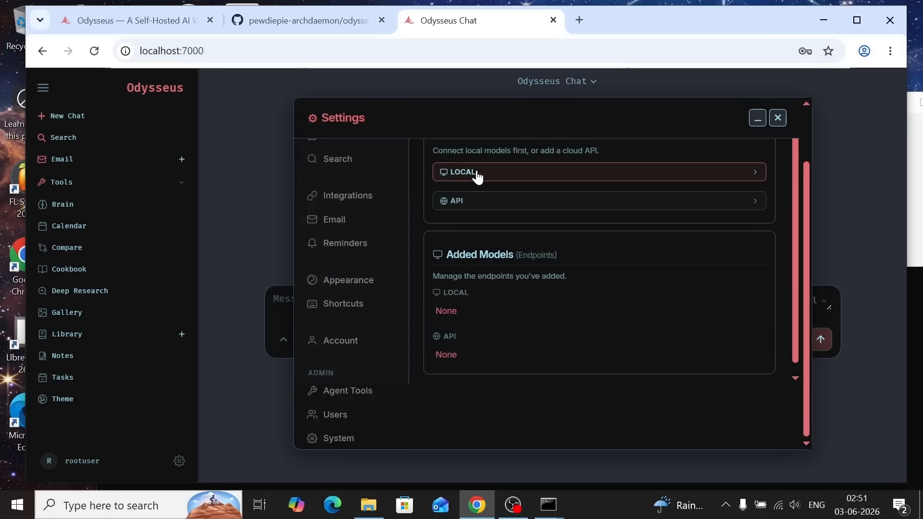
pyautogui.scroll(2, 477, 177)
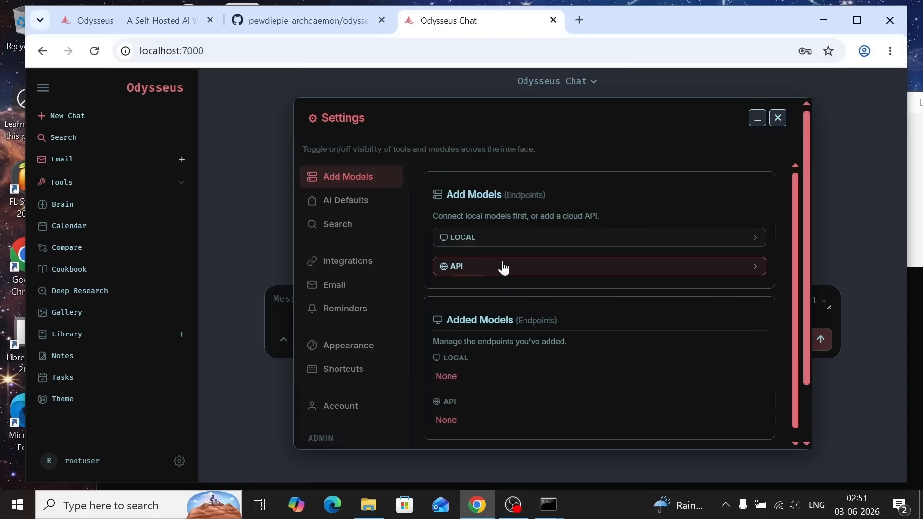
# Expand the API endpoint form in Add Models and choose OpenRouter as the provider
pyautogui.click(528, 268)
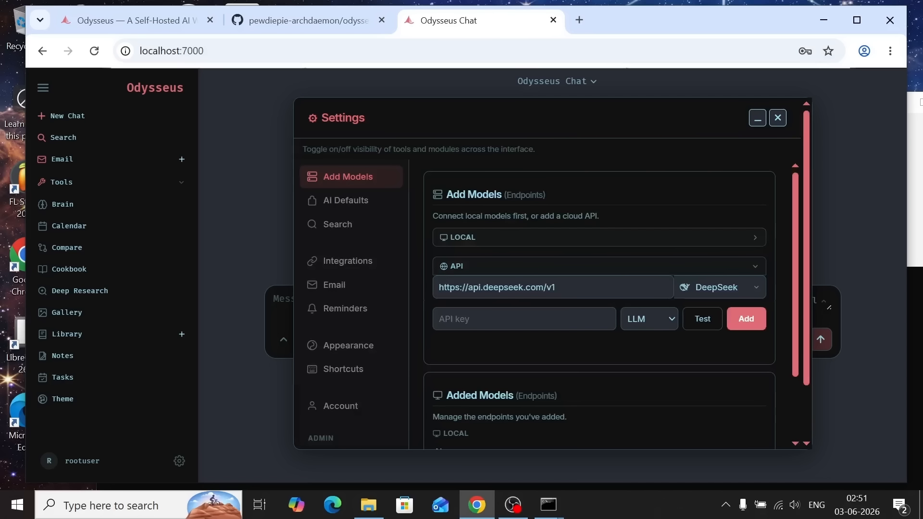
pyautogui.click(698, 291)
pyautogui.scroll(-1, 629, 360)
pyautogui.scroll(1, 628, 361)
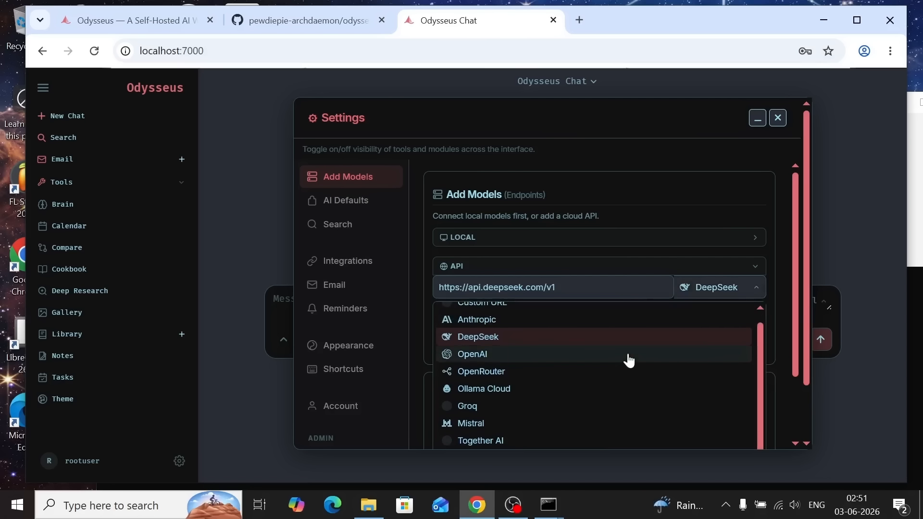
pyautogui.scroll(1, 488, 324)
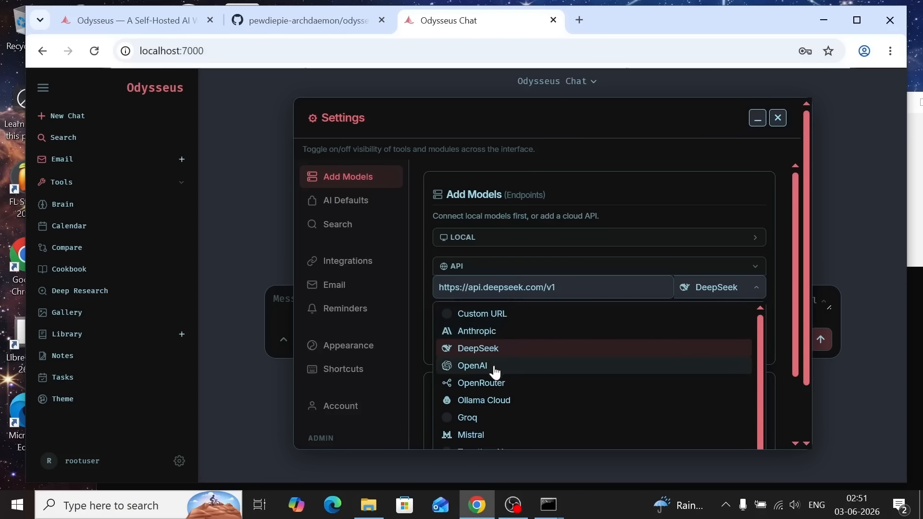
pyautogui.click(495, 383)
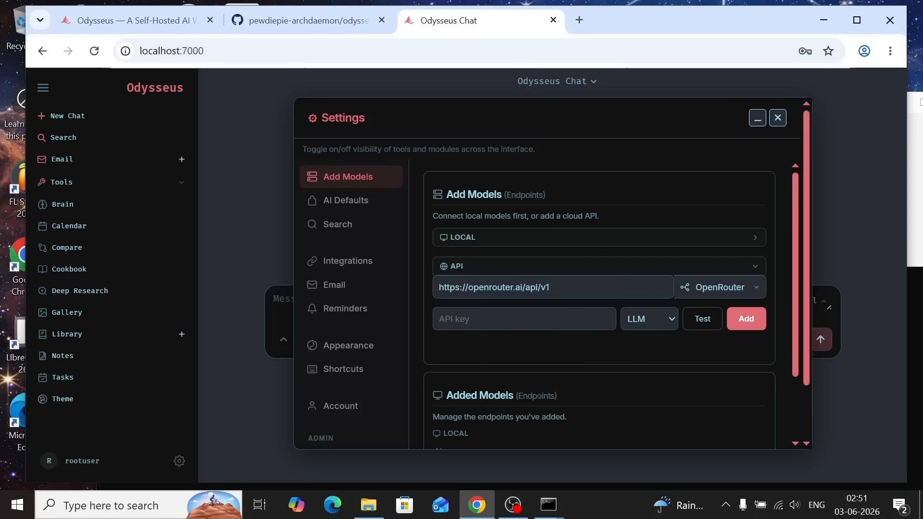
# Review the added endpoints and the local endpoint form in Add Models, and close the settings
pyautogui.scroll(-2, 583, 329)
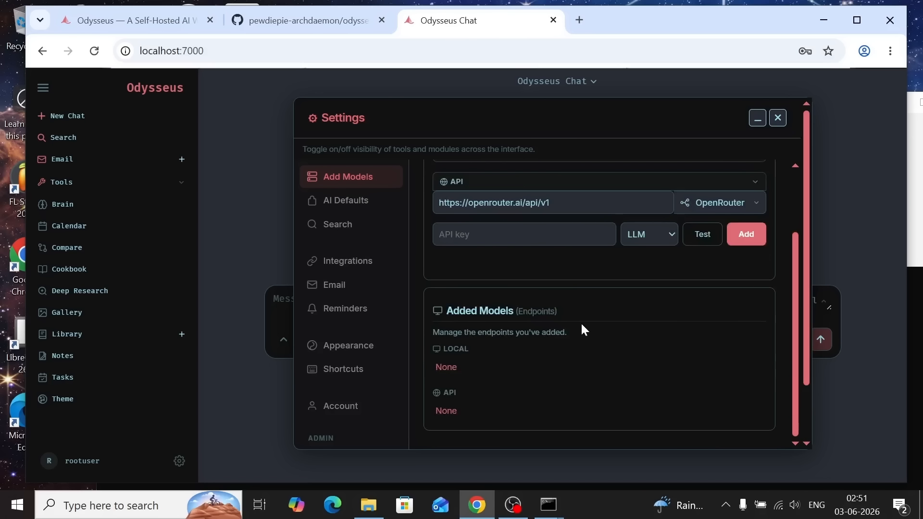
pyautogui.scroll(1, 583, 330)
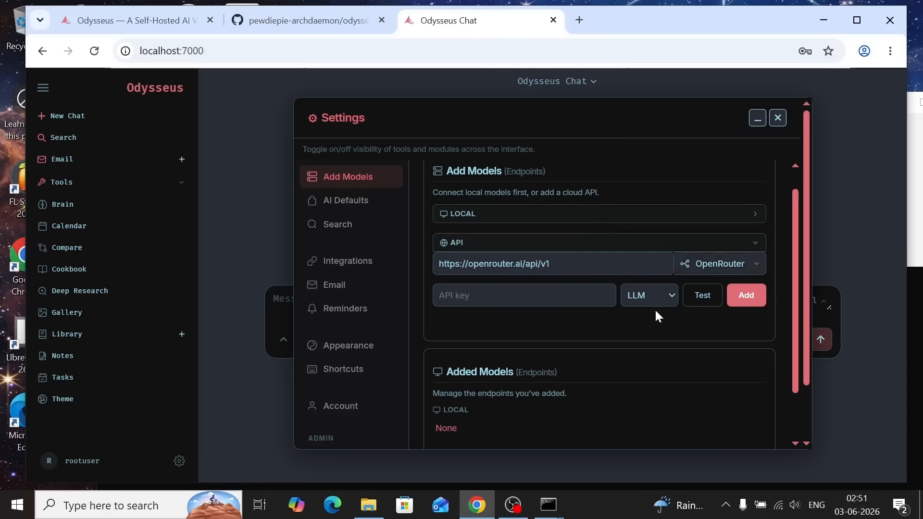
pyautogui.click(538, 219)
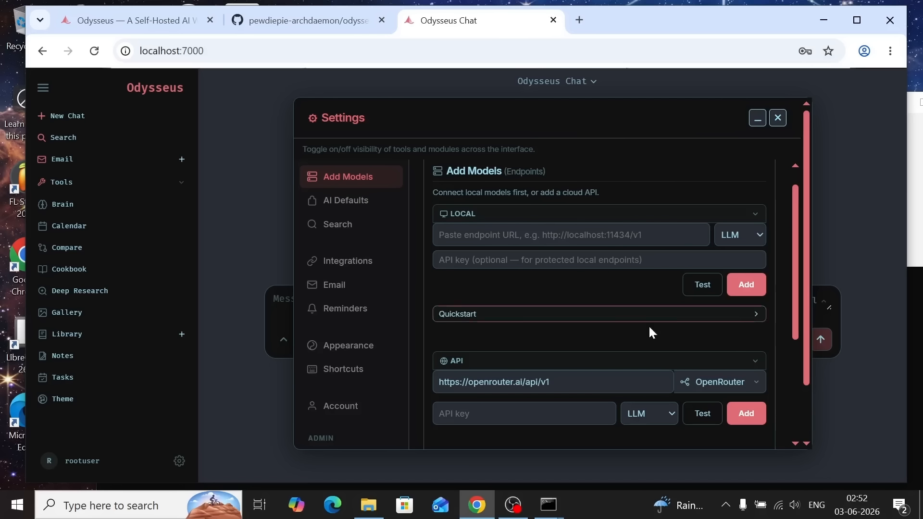
pyautogui.press('Escape')
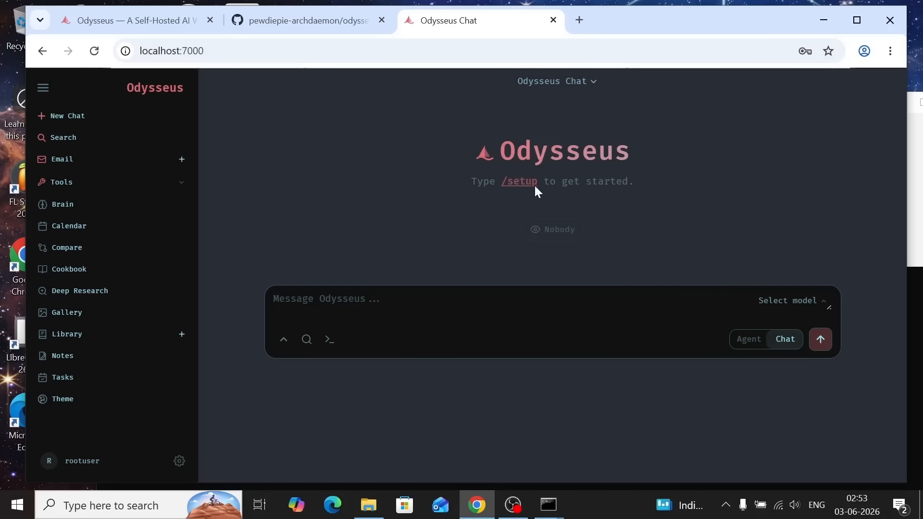
# View the default themes, close the theme window and open the Cookbook's model download page
pyautogui.click(68, 400)
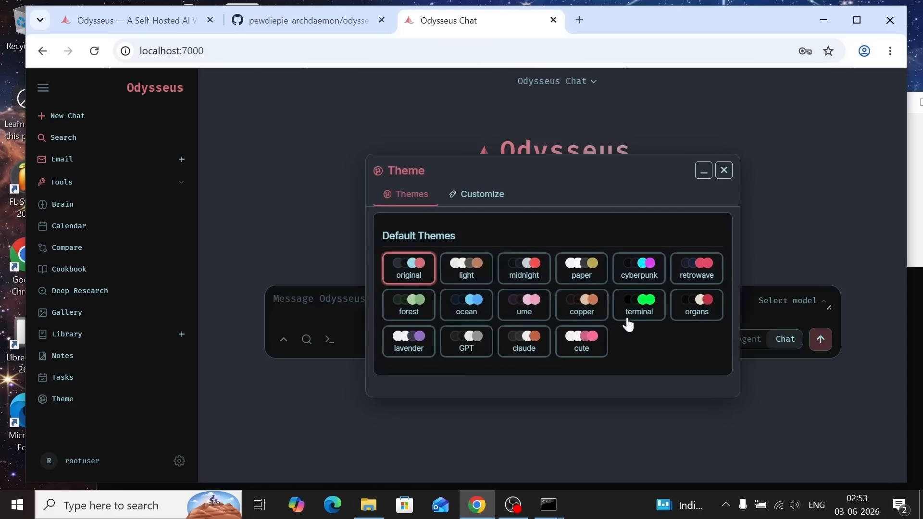
pyautogui.click(725, 171)
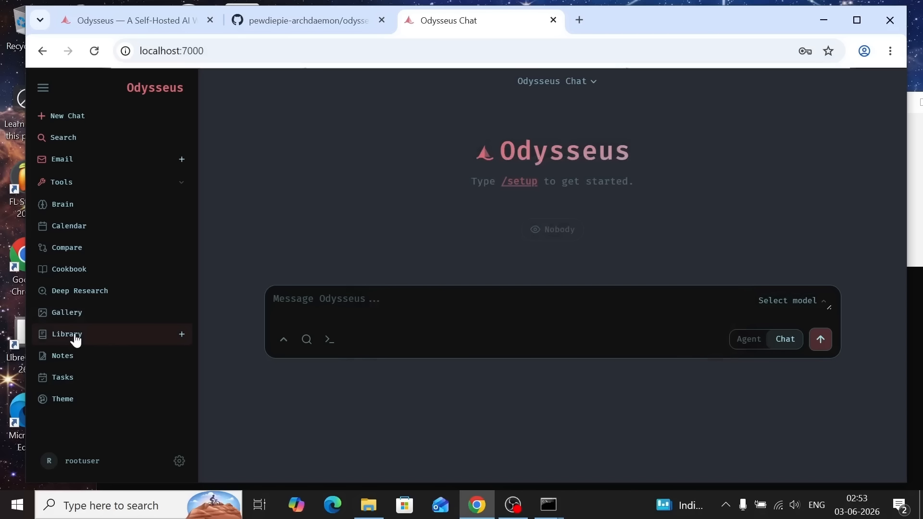
pyautogui.click(70, 278)
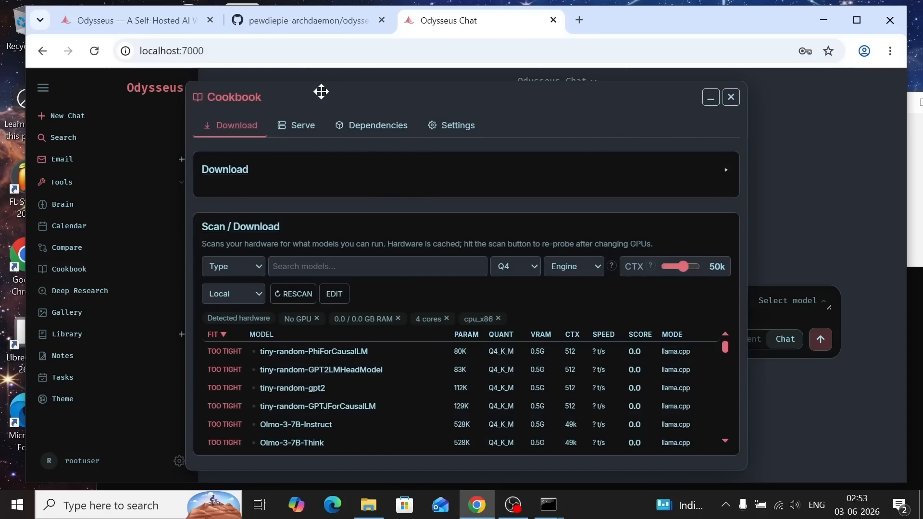
# Browse the Cookbook's list of downloadable models, expand the tiny-random-gpt2 entry to view its options, and close the Cookbook
pyautogui.moveTo(321, 91); pyautogui.dragTo(366, 95)
pyautogui.scroll(-2, 336, 363)
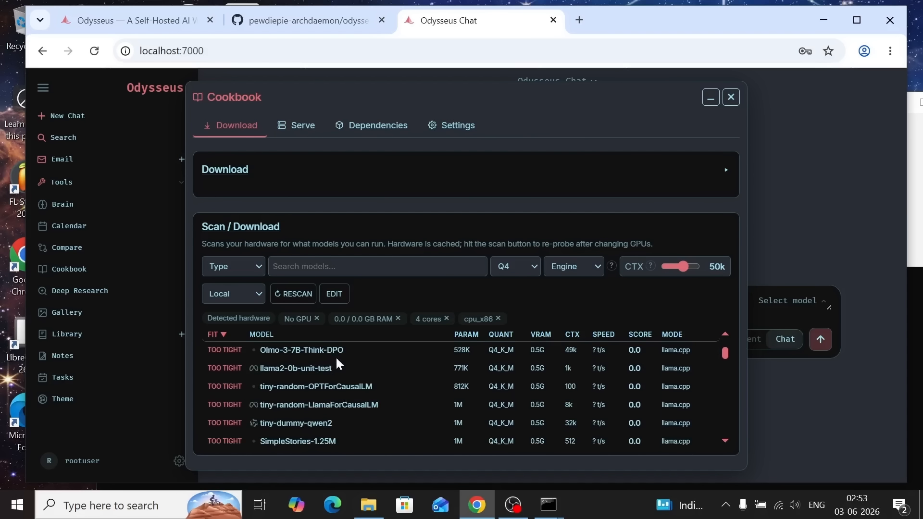
pyautogui.scroll(2, 336, 366)
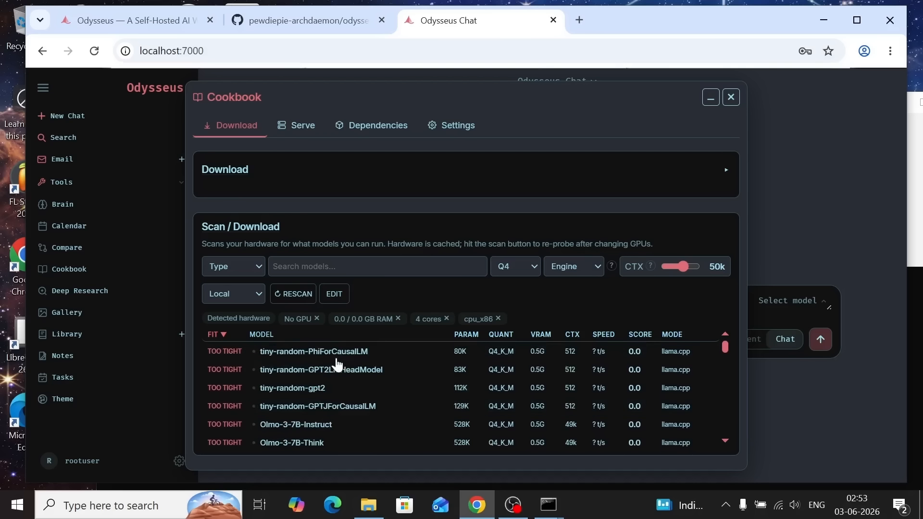
pyautogui.click(289, 393)
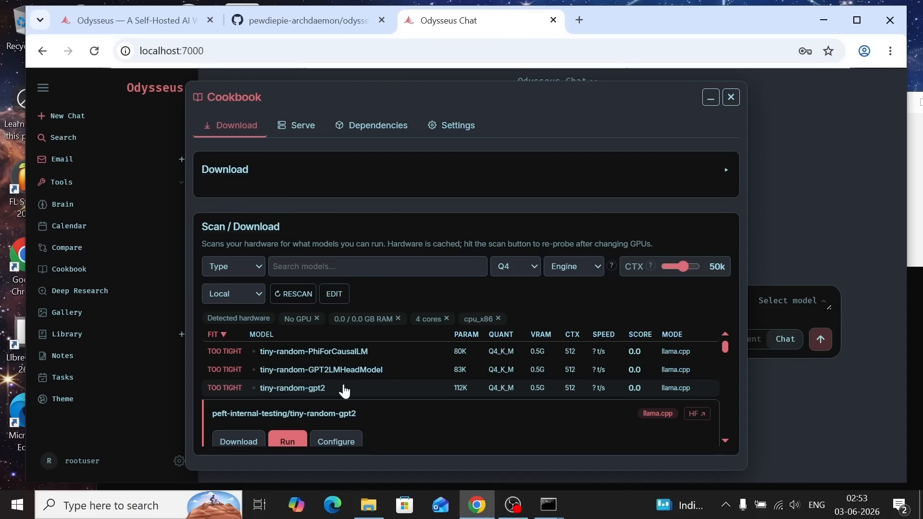
pyautogui.scroll(-5, 392, 381)
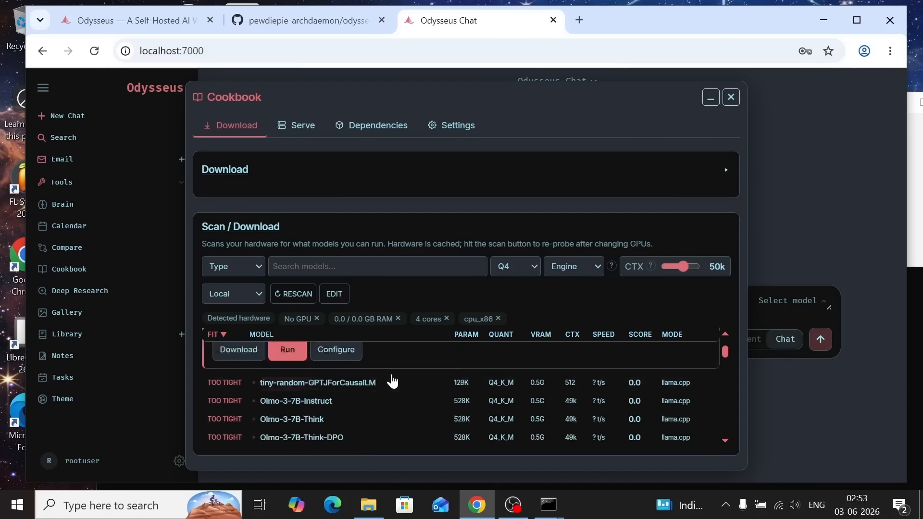
pyautogui.scroll(-2, 392, 381)
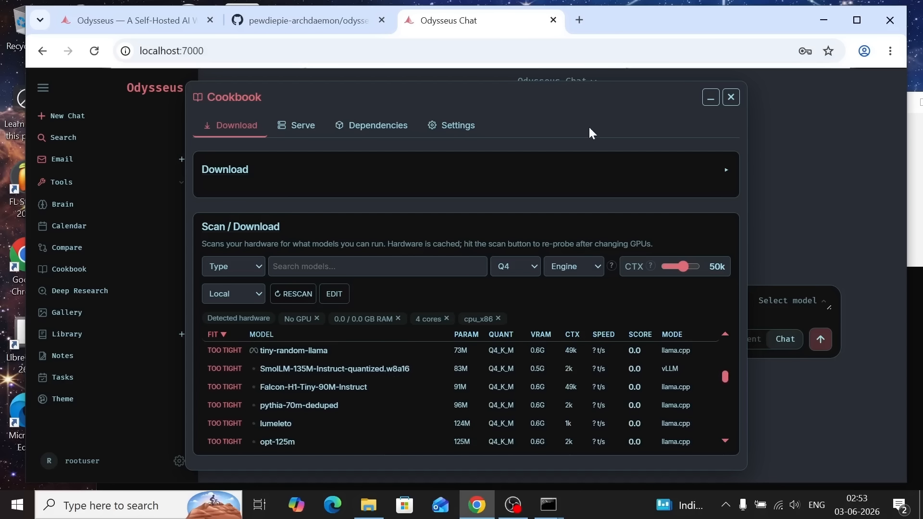
pyautogui.click(731, 97)
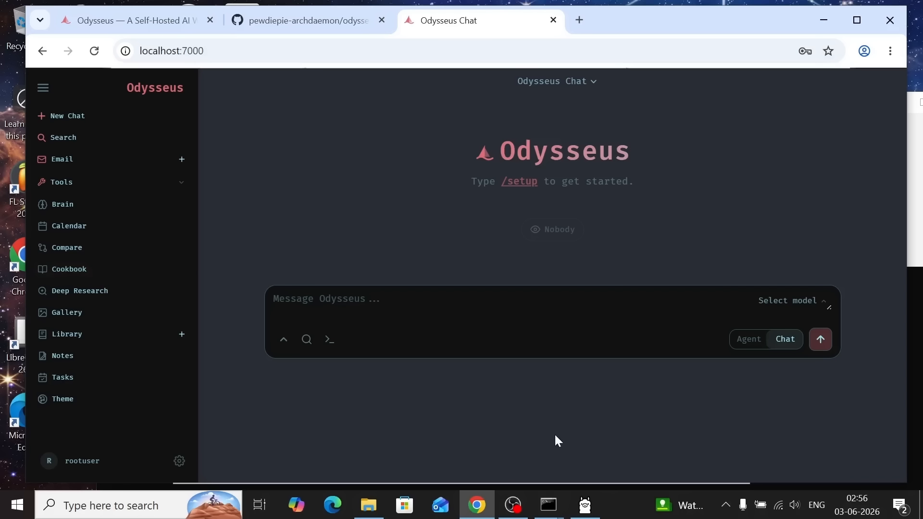
# Check the model in the Ollama app, return to Odysseus and open the local endpoint form from the chat's model selector
pyautogui.click(577, 504)
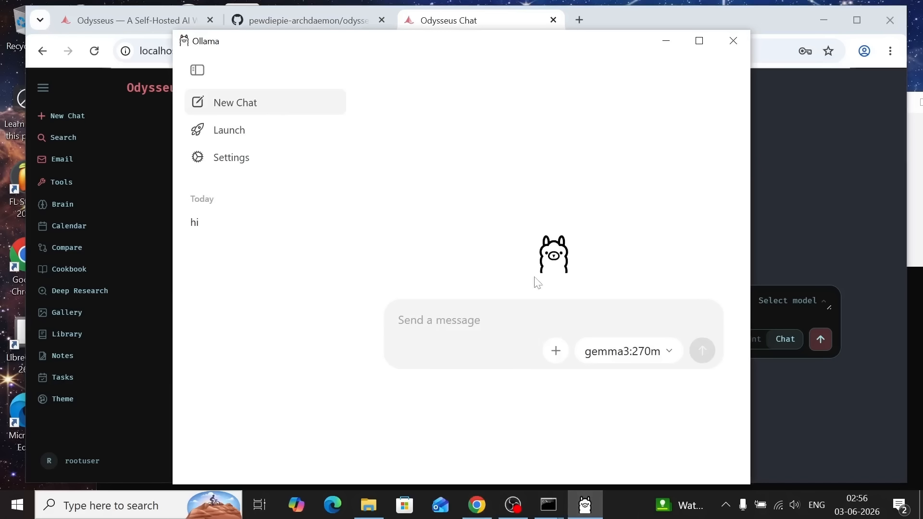
pyautogui.click(780, 236)
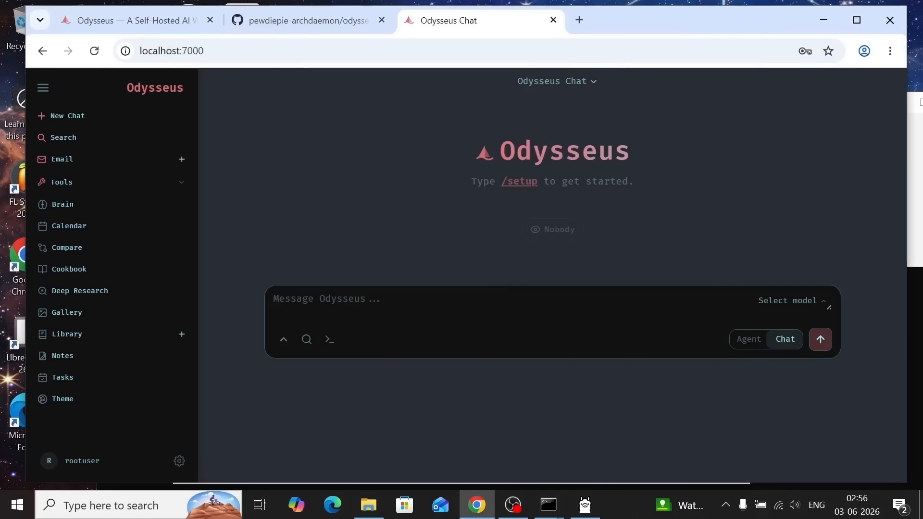
pyautogui.click(785, 302)
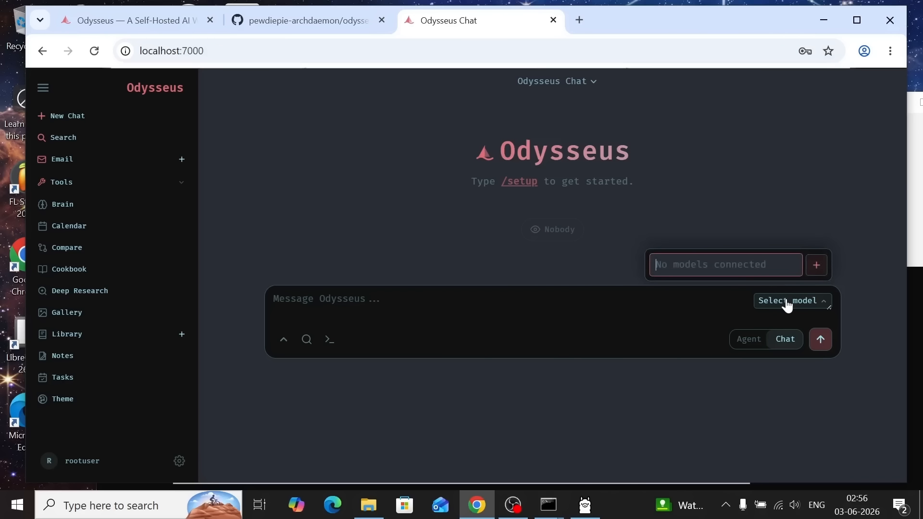
pyautogui.click(817, 265)
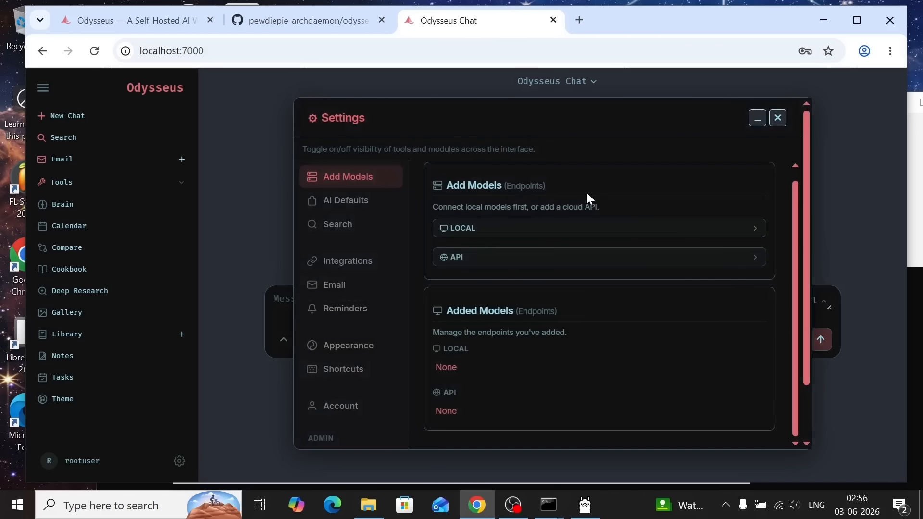
pyautogui.click(596, 228)
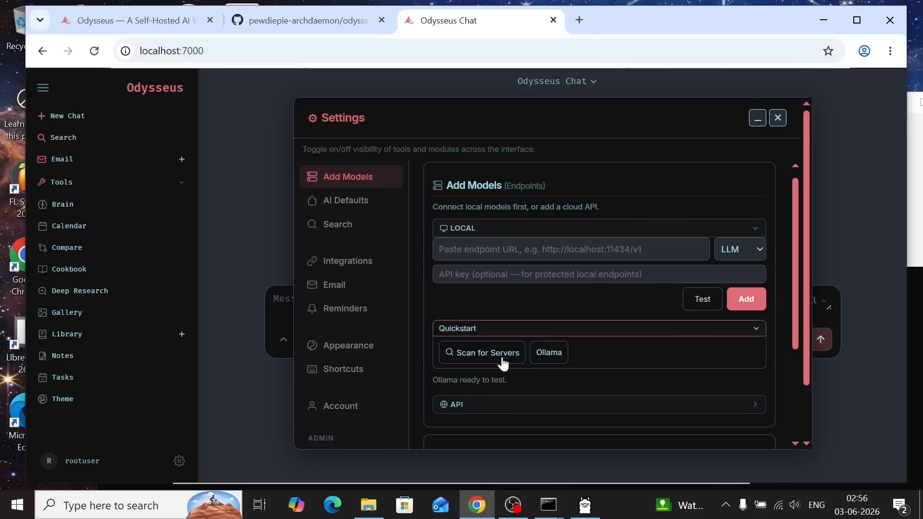
pyautogui.click(486, 331)
pyautogui.click(486, 331)
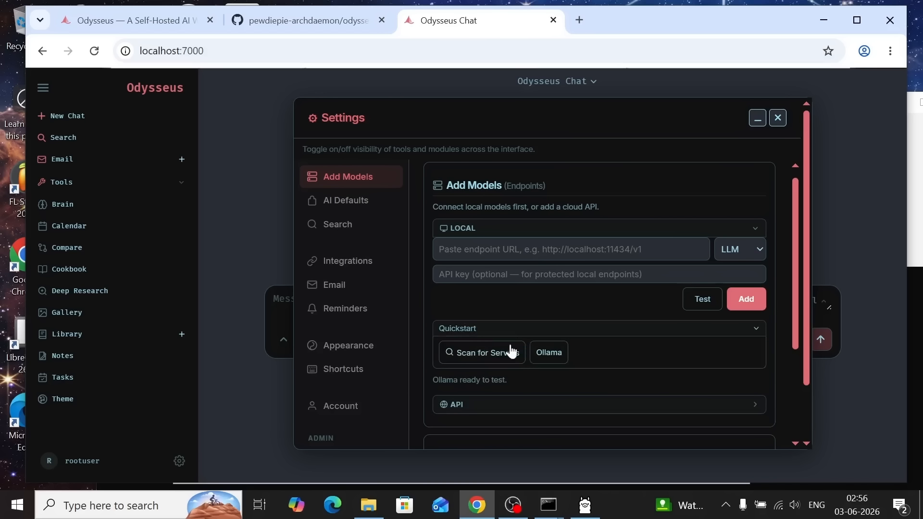
pyautogui.click(549, 360)
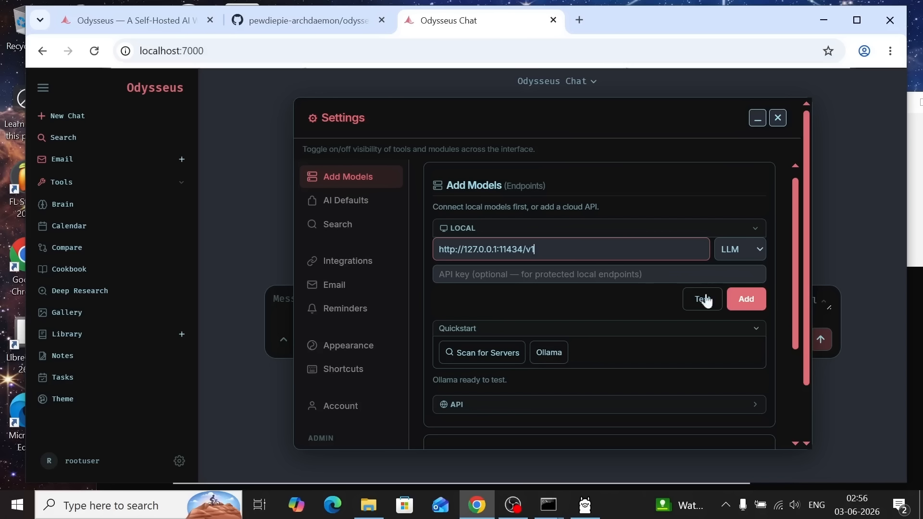
pyautogui.click(746, 300)
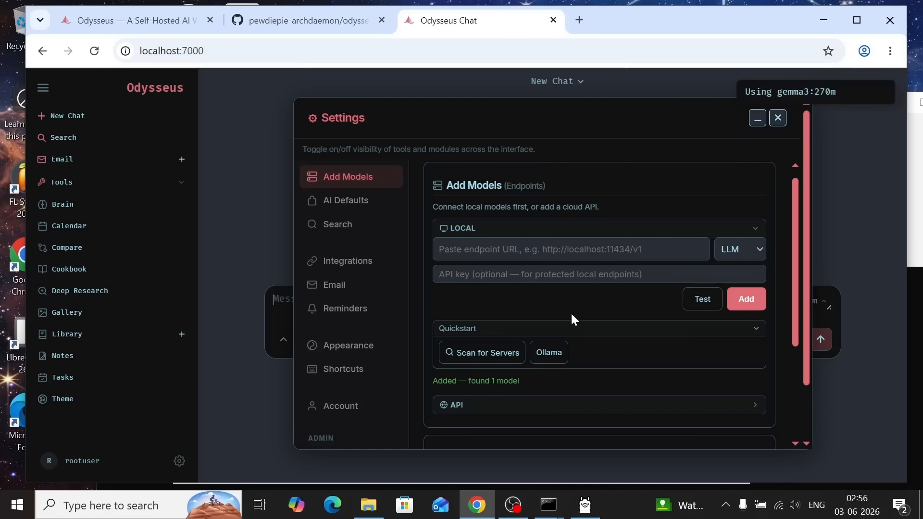
# Expand the 127.0.0.1:11434 endpoint's model list under Added Models and compare it with the model in the Ollama app
pyautogui.scroll(-3, 501, 391)
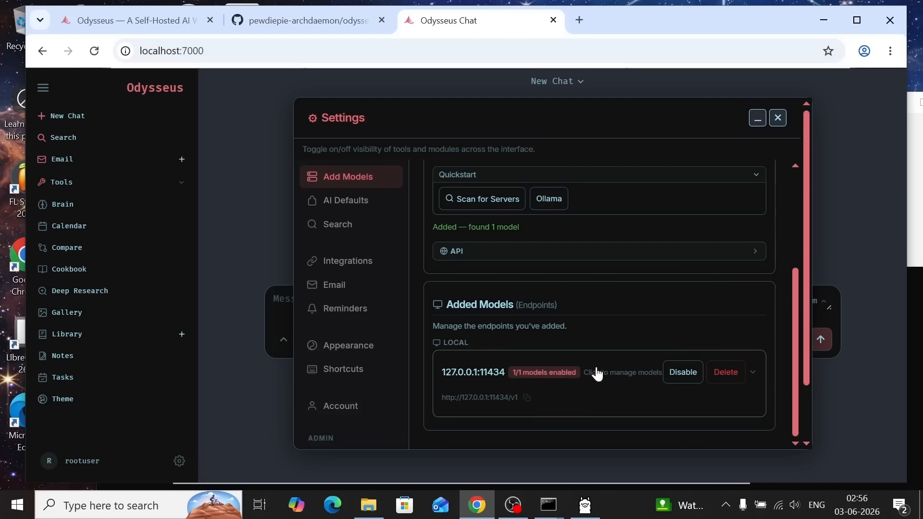
pyautogui.click(756, 378)
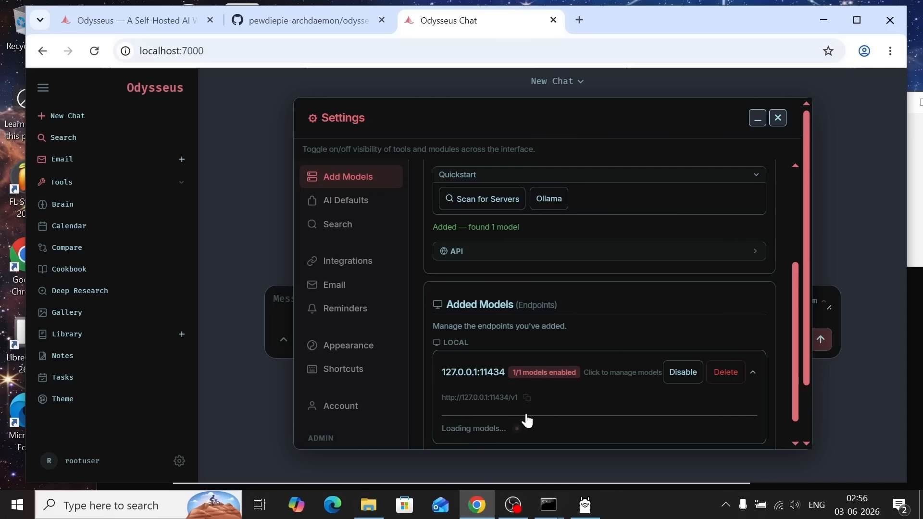
pyautogui.scroll(-1, 595, 384)
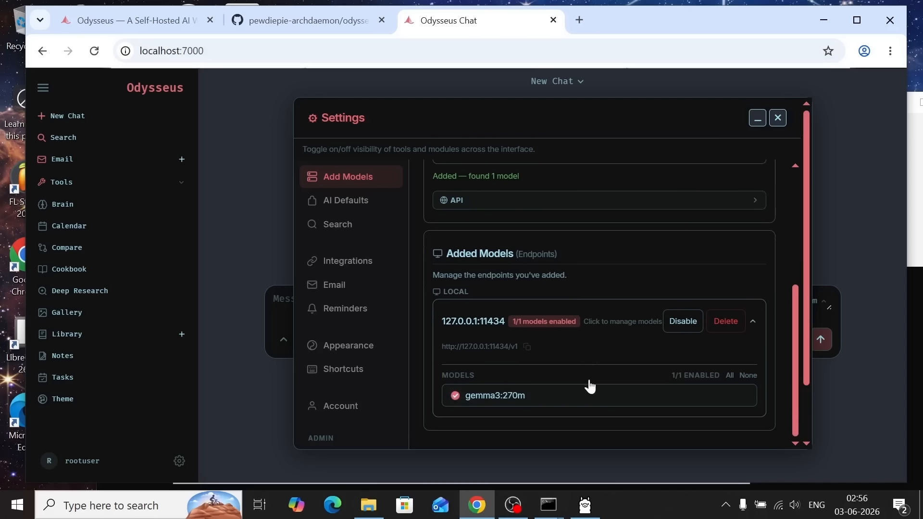
pyautogui.click(568, 516)
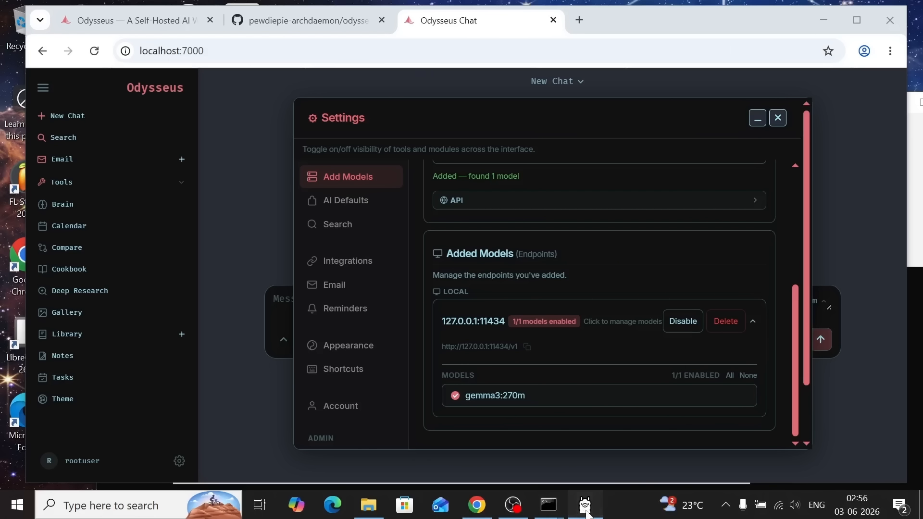
pyautogui.click(585, 504)
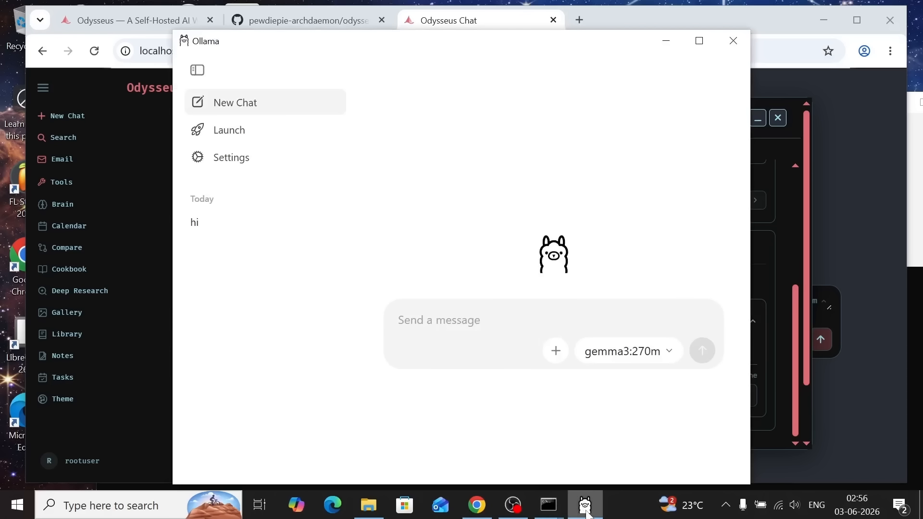
pyautogui.click(668, 42)
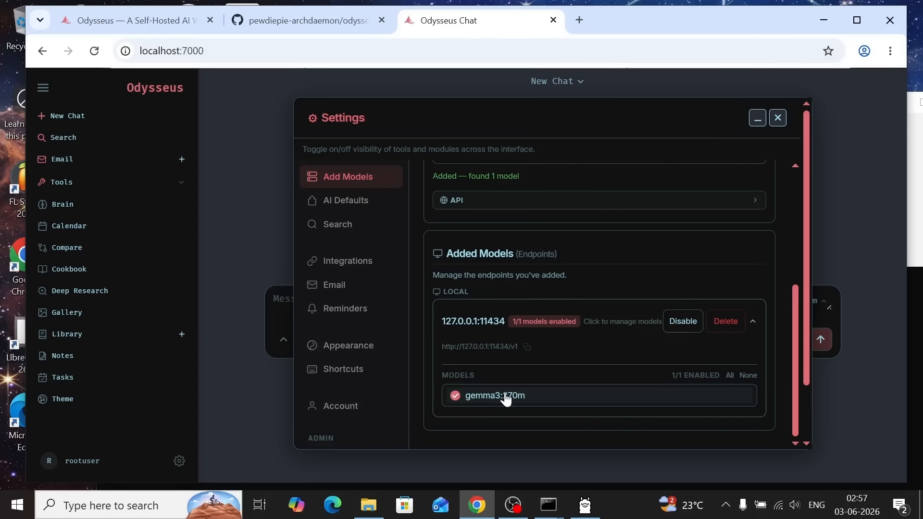
# Look over the Added Models section and the remaining settings categories, and close the settings
pyautogui.scroll(-1, 505, 397)
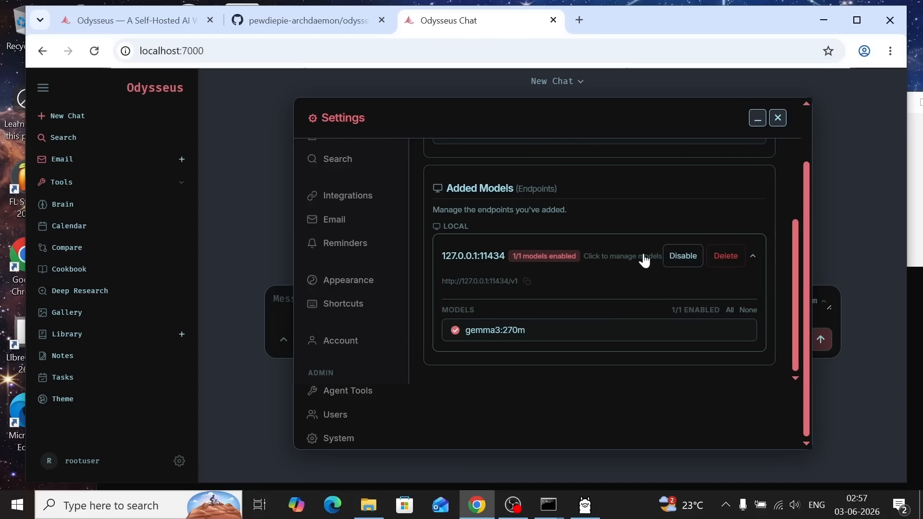
pyautogui.scroll(4, 643, 255)
pyautogui.scroll(-4, 643, 255)
pyautogui.click(778, 118)
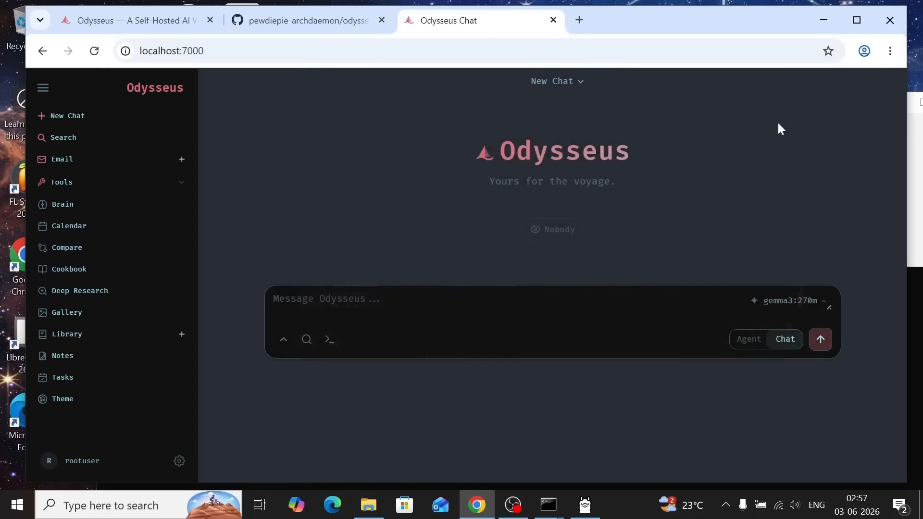
# Choose gemma3:270m as the chat model and send the message "hi"
pyautogui.click(782, 307)
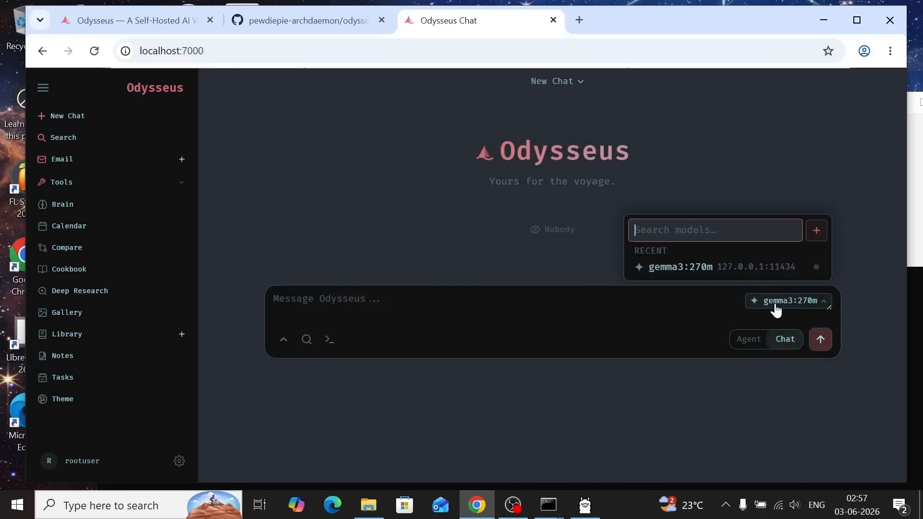
pyautogui.click(668, 270)
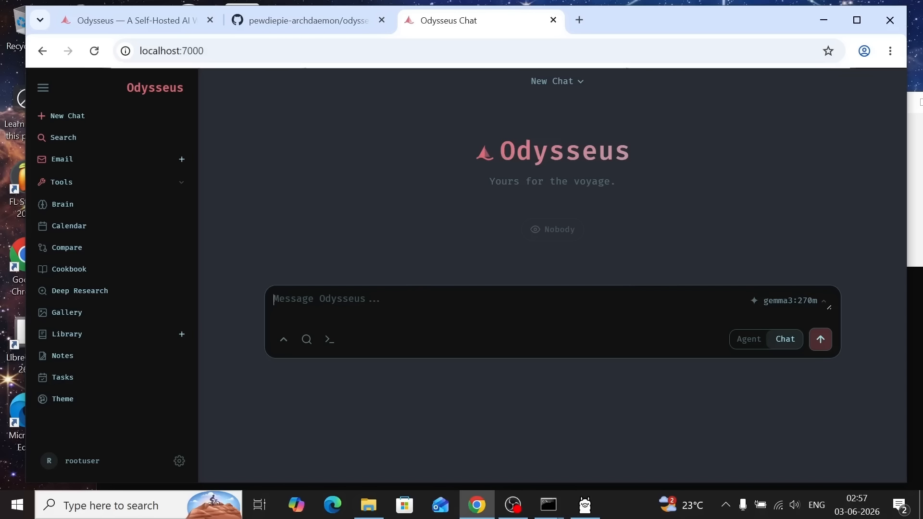
pyautogui.write('hi')
pyautogui.press('Return')
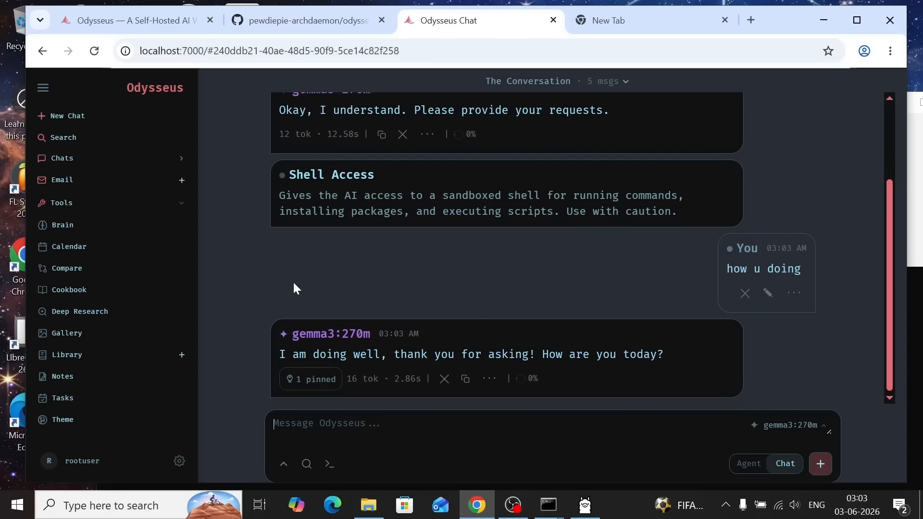
# Open Deep Research, dismiss the notification permission request, and view the Rounds and Search Engine options, leaving them at Auto and Default
pyautogui.click(82, 322)
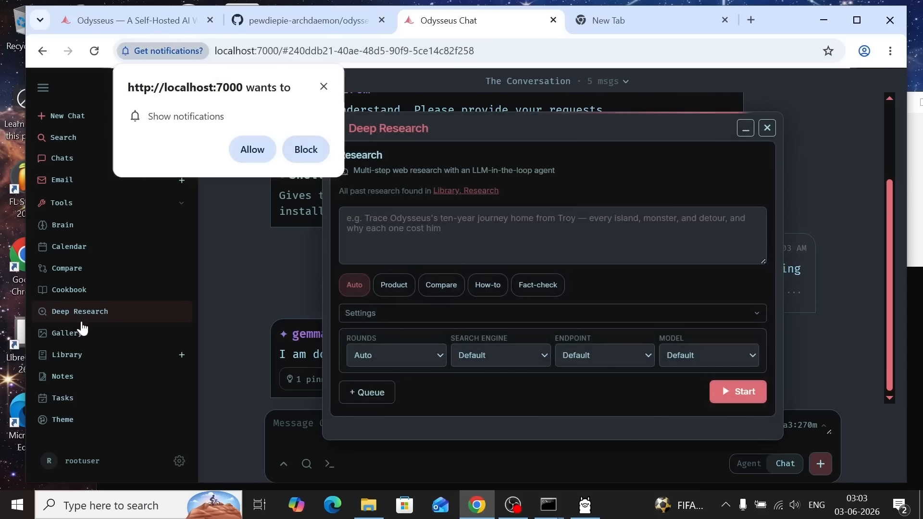
pyautogui.click(323, 87)
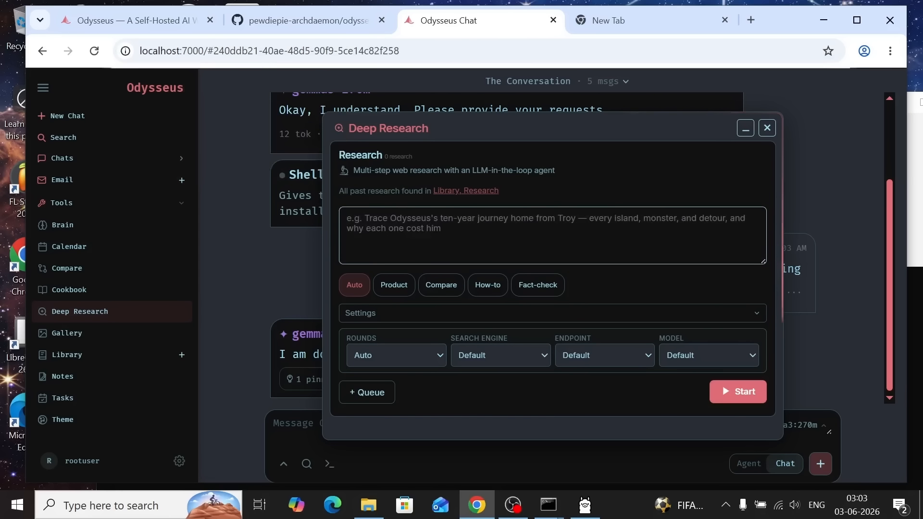
pyautogui.click(416, 358)
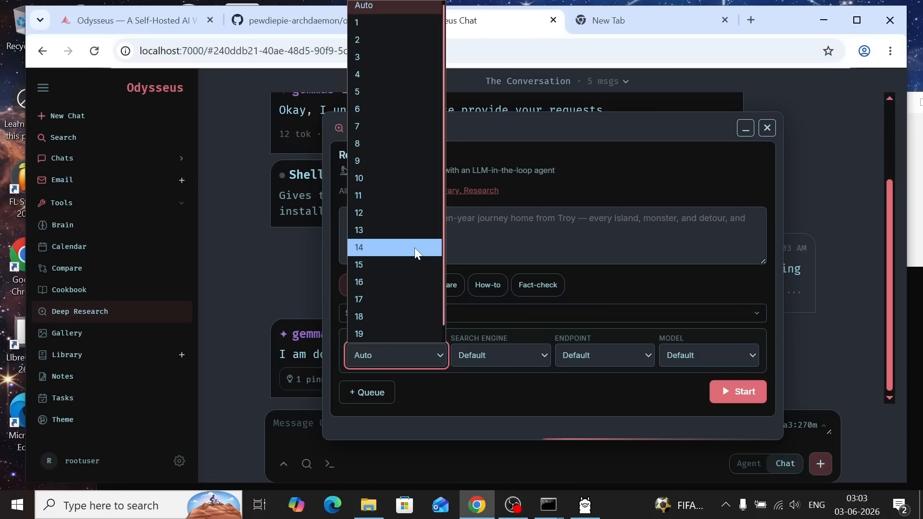
pyautogui.click(437, 412)
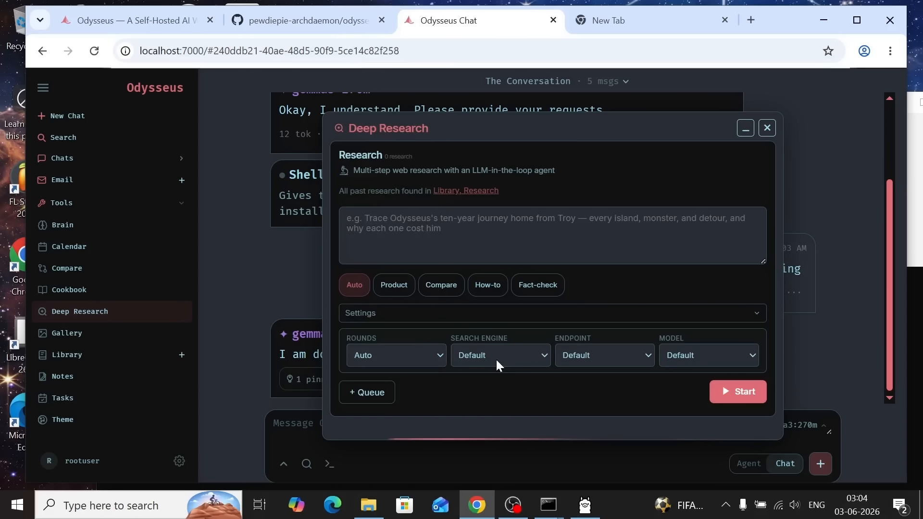
pyautogui.click(498, 363)
pyautogui.click(587, 408)
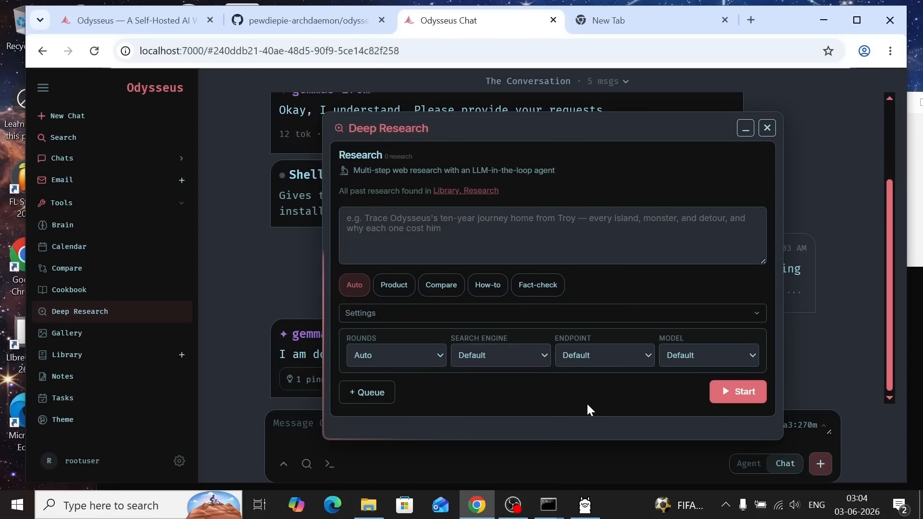
# Set the Deep Research endpoint to 127.0.0.1:11434, the model to gemma3:270m and the research type to Fact-check
pyautogui.click(577, 356)
pyautogui.click(599, 393)
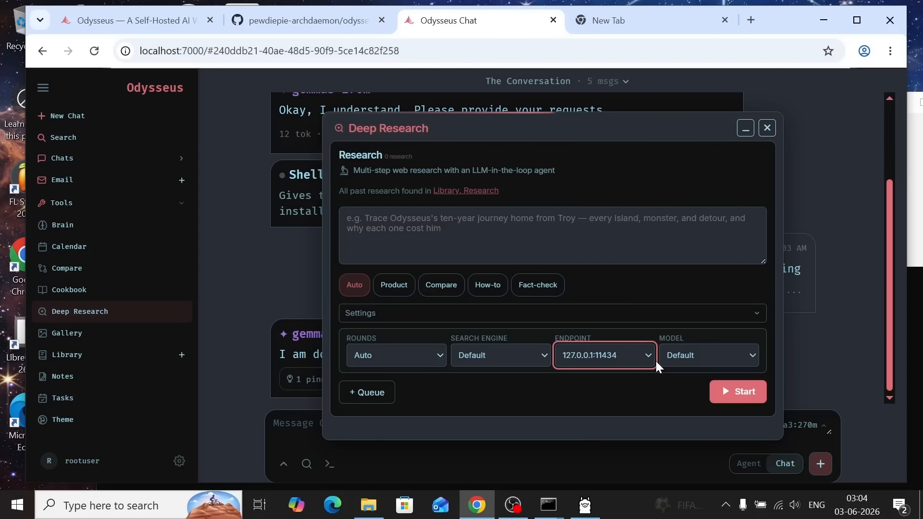
pyautogui.click(672, 358)
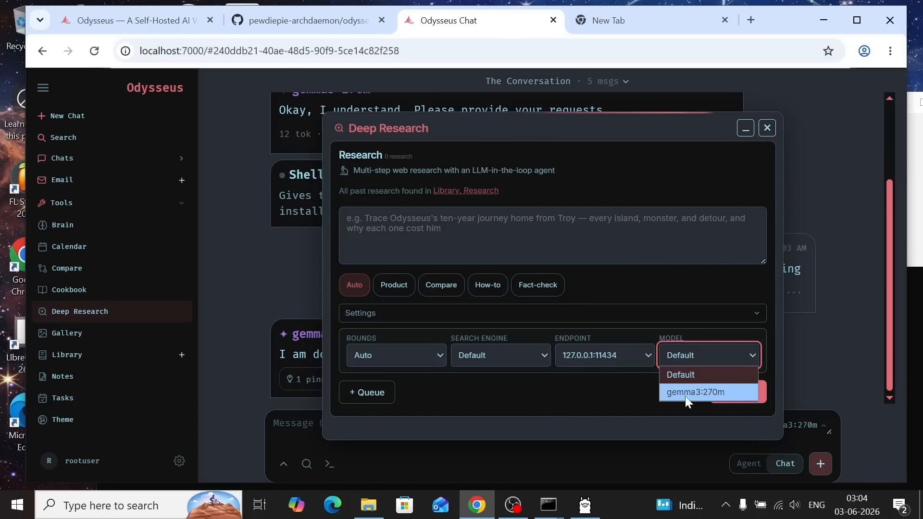
pyautogui.click(686, 394)
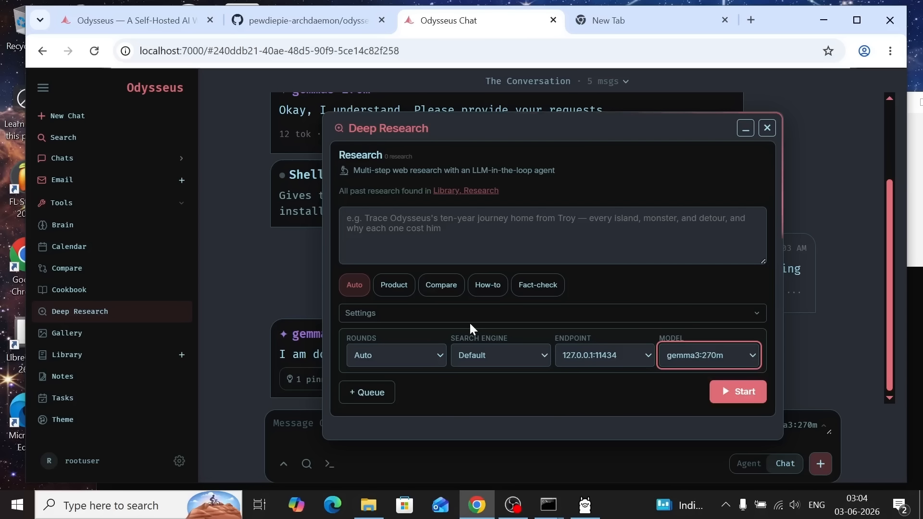
pyautogui.click(452, 241)
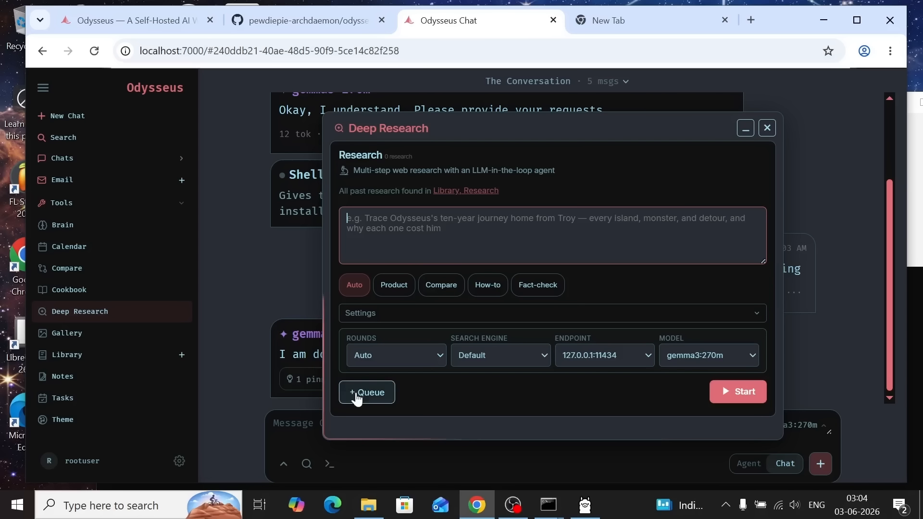
pyautogui.click(538, 284)
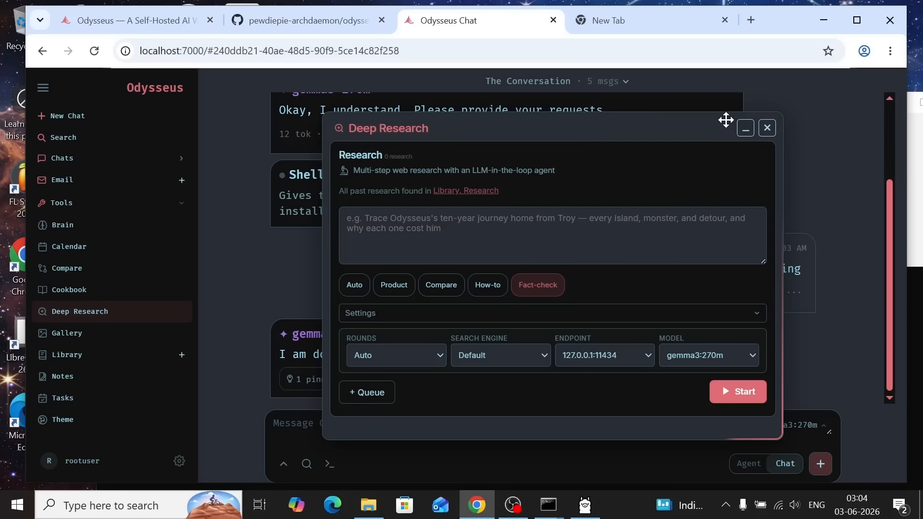
# Close the Deep Research window
pyautogui.click(767, 128)
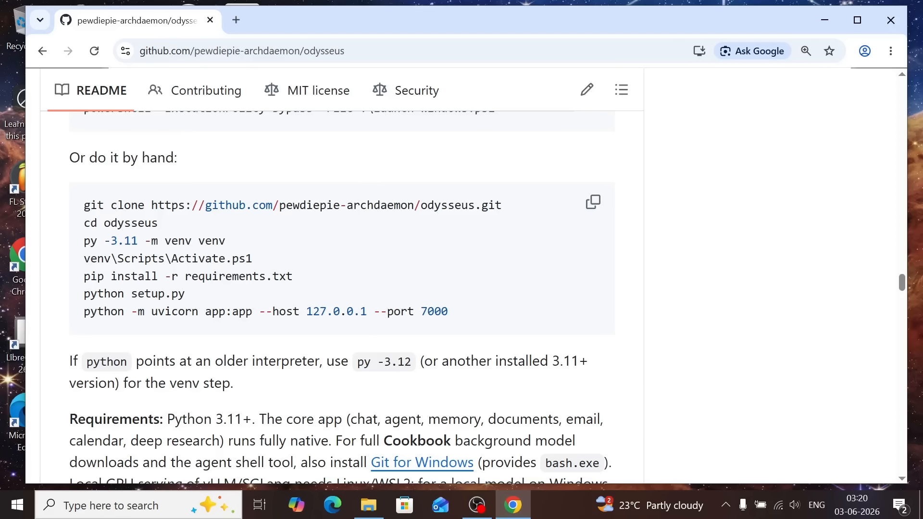
# Switch to File Explorer, open PowerShell in the C:\test od\odysseus folder, and minimize the folder window
pyautogui.click(368, 505)
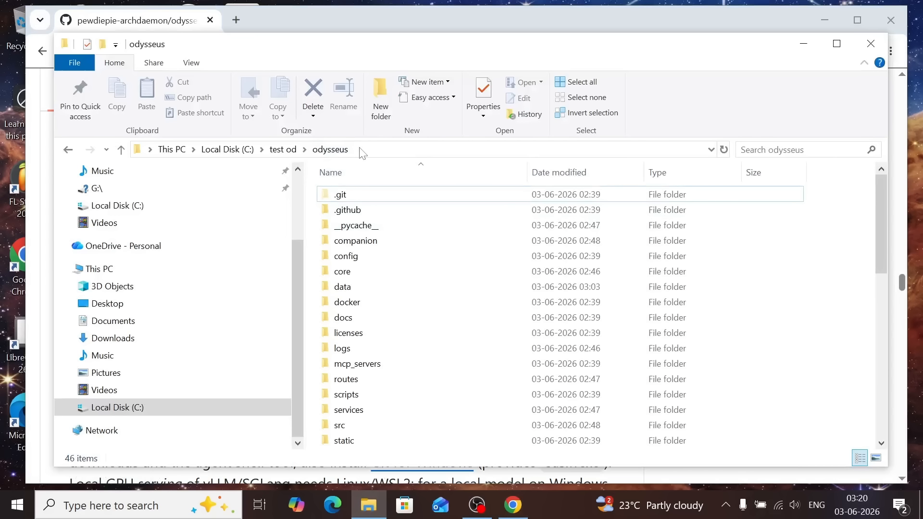
pyautogui.click(371, 150)
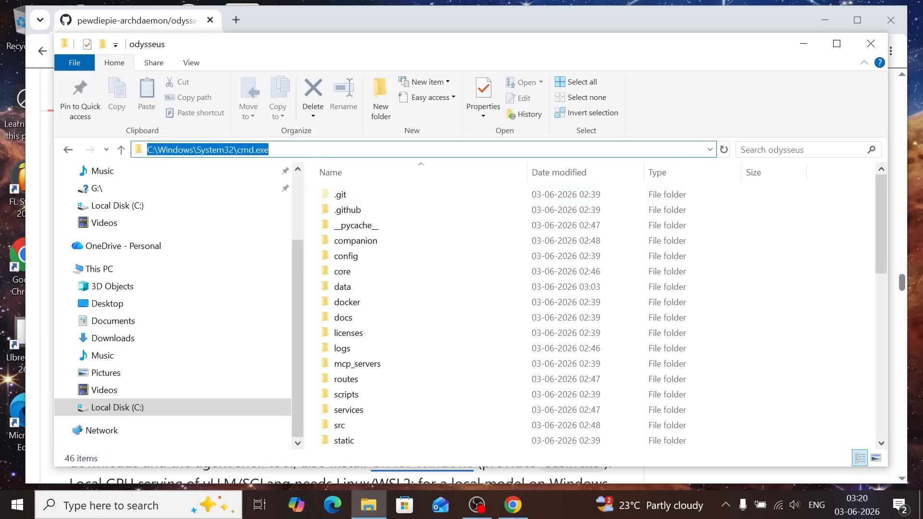
pyautogui.write('p')
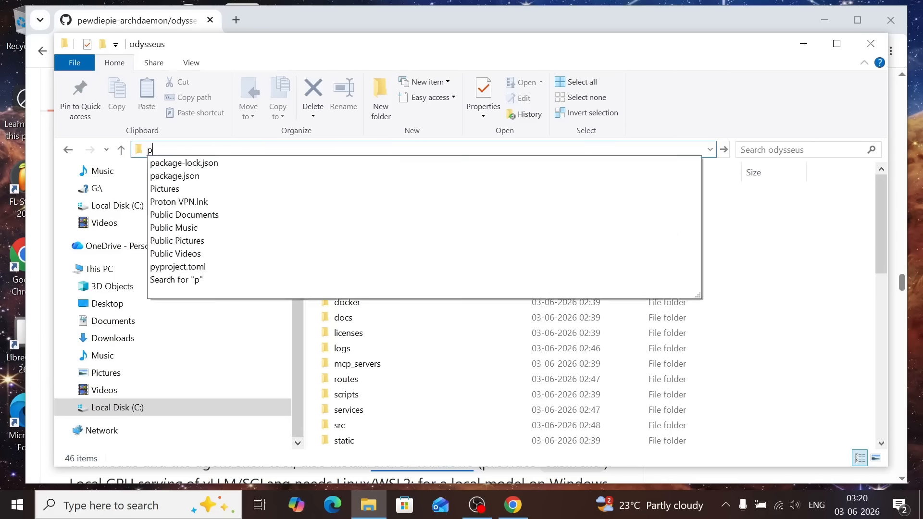
pyautogui.write('owershell')
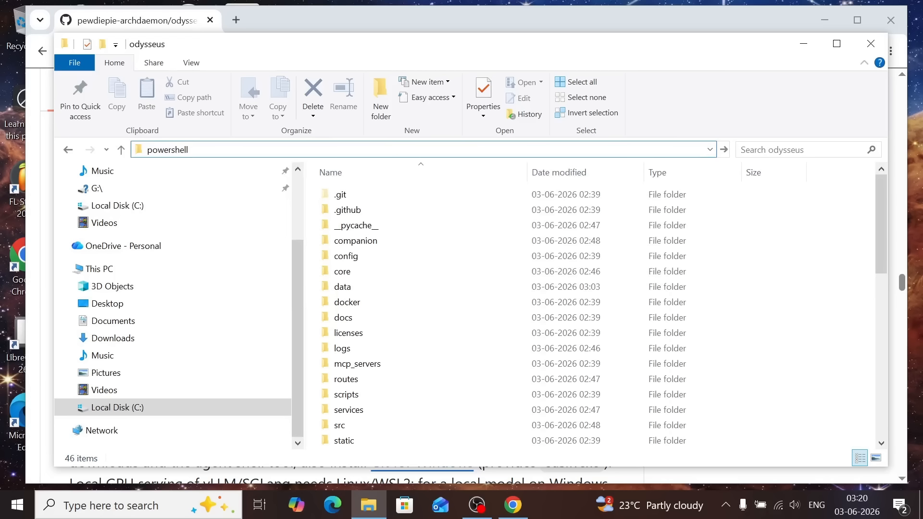
pyautogui.press('Return')
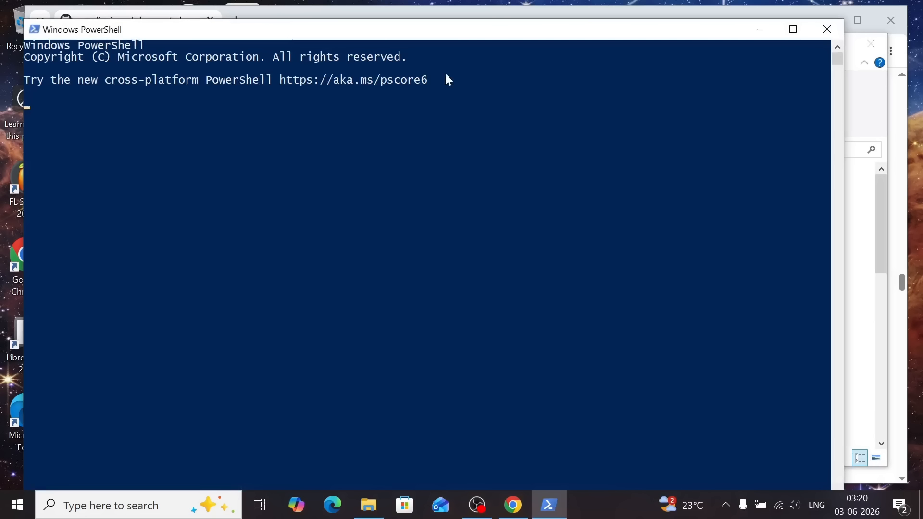
pyautogui.moveTo(241, 27); pyautogui.dragTo(330, 180)
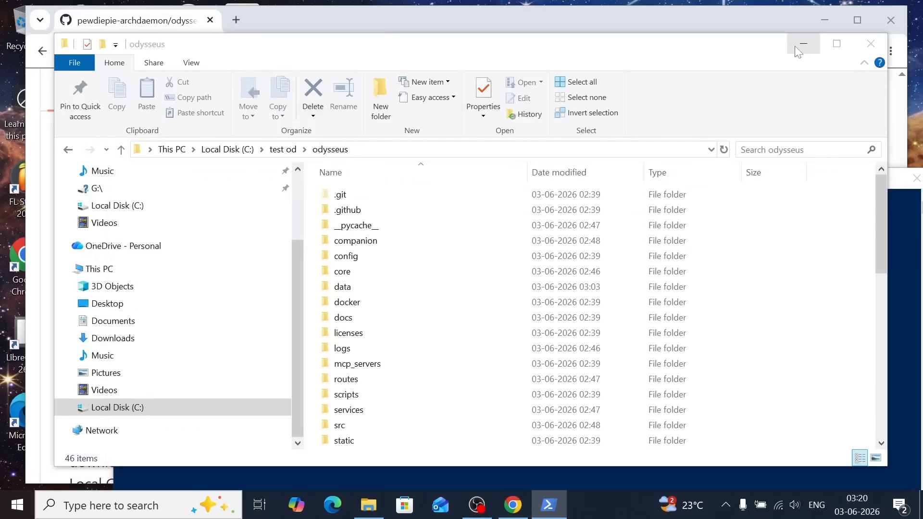
pyautogui.click(803, 43)
# Copy the command venv\Scripts\Activate.ps1 from the GitHub README and try to run it in PowerShell to activate the virtual environment
pyautogui.click(357, 39)
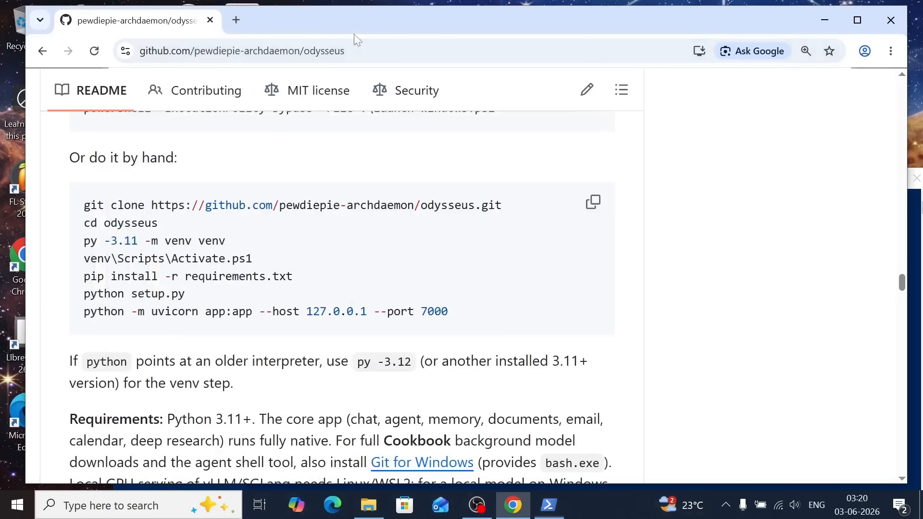
pyautogui.moveTo(83, 259); pyautogui.dragTo(253, 260)
pyautogui.hotkey('ctrl', 'c')
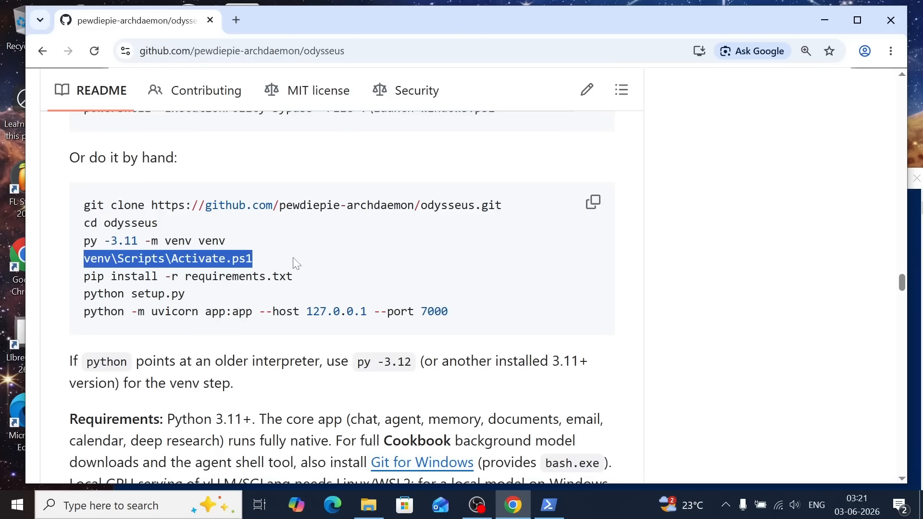
pyautogui.scroll(1, 255, 250)
pyautogui.hotkey('alt', 'Tab')
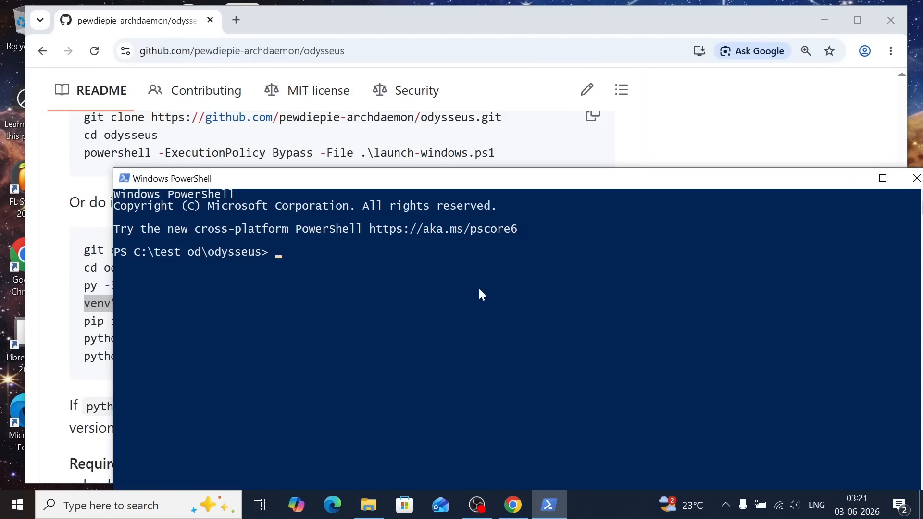
pyautogui.hotkey('ctrl', 'v')
pyautogui.press('Return')
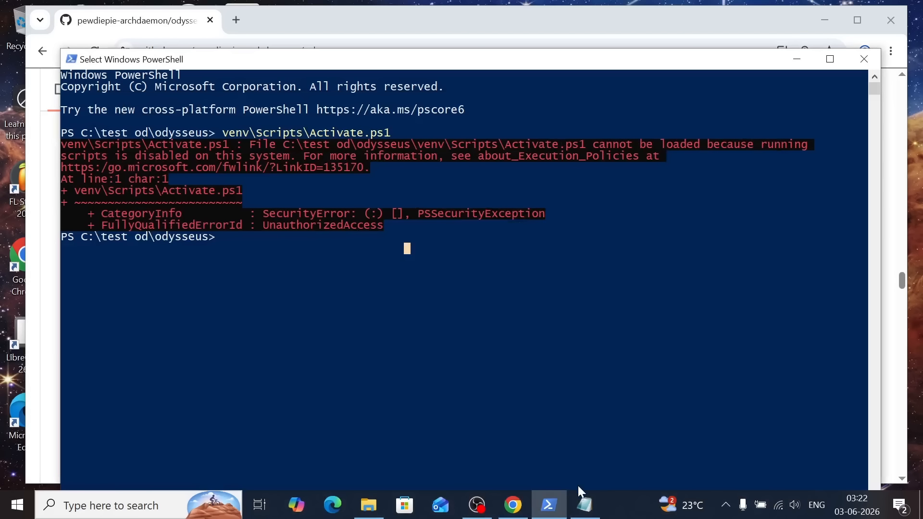
# Copy Set-ExecutionPolicy -ExecutionPolicy RemoteSigned -Scope CurrentUser from the Notepad note, run it in PowerShell, and accept the policy change with y
pyautogui.click(585, 505)
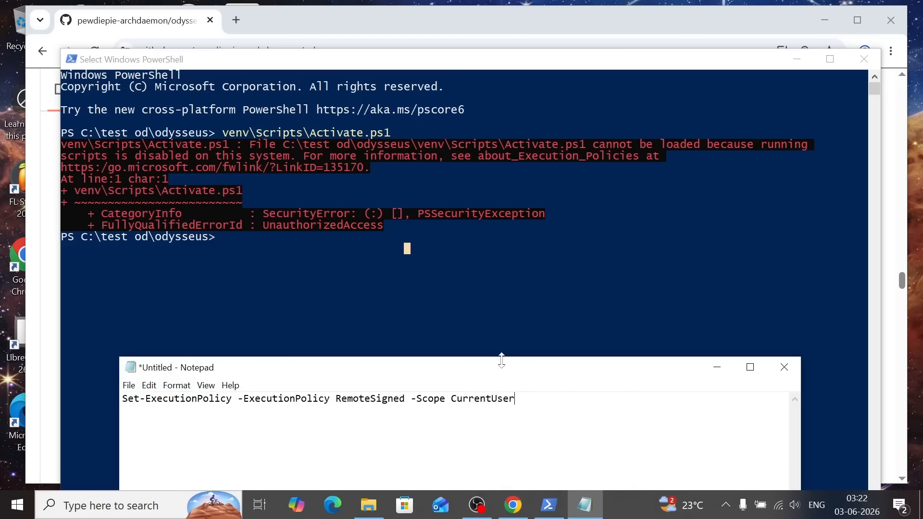
pyautogui.moveTo(485, 368); pyautogui.dragTo(481, 197)
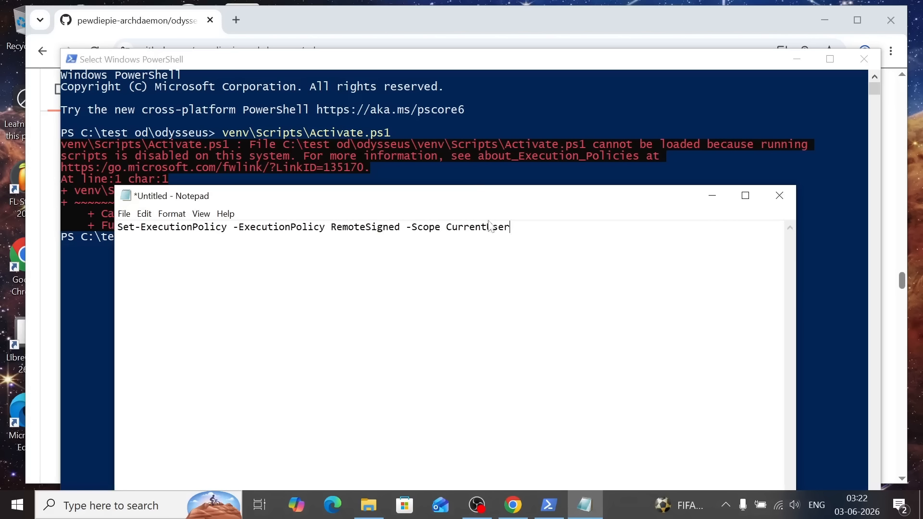
pyautogui.moveTo(368, 196); pyautogui.dragTo(382, 306)
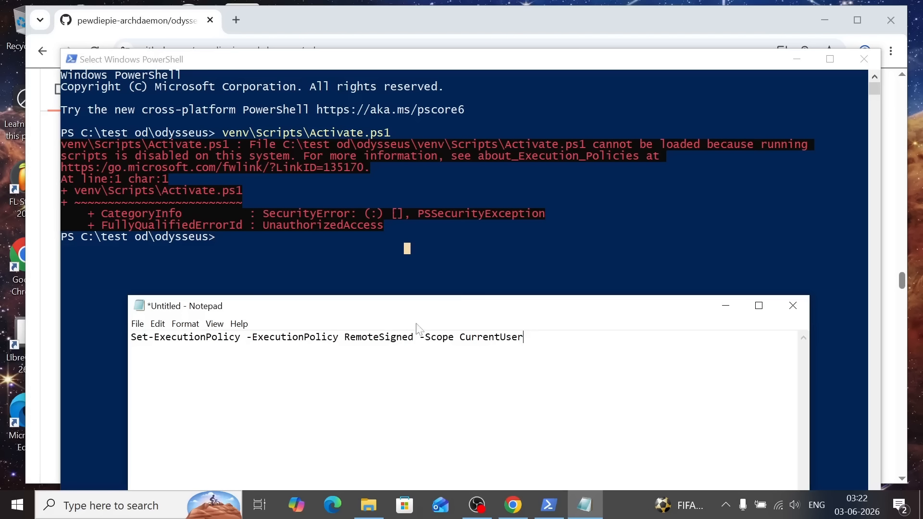
pyautogui.moveTo(524, 338); pyautogui.dragTo(131, 337)
pyautogui.hotkey('ctrl', 'c')
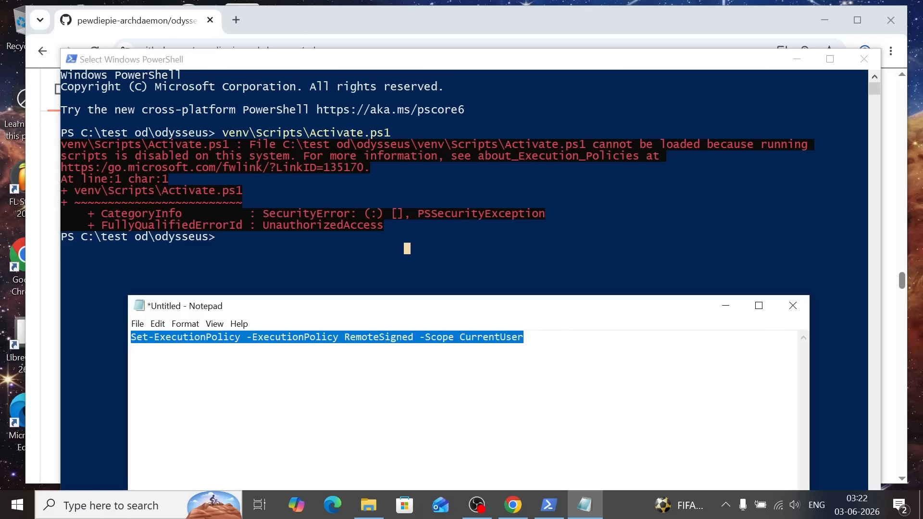
pyautogui.click(281, 254)
pyautogui.rightClick(281, 254)
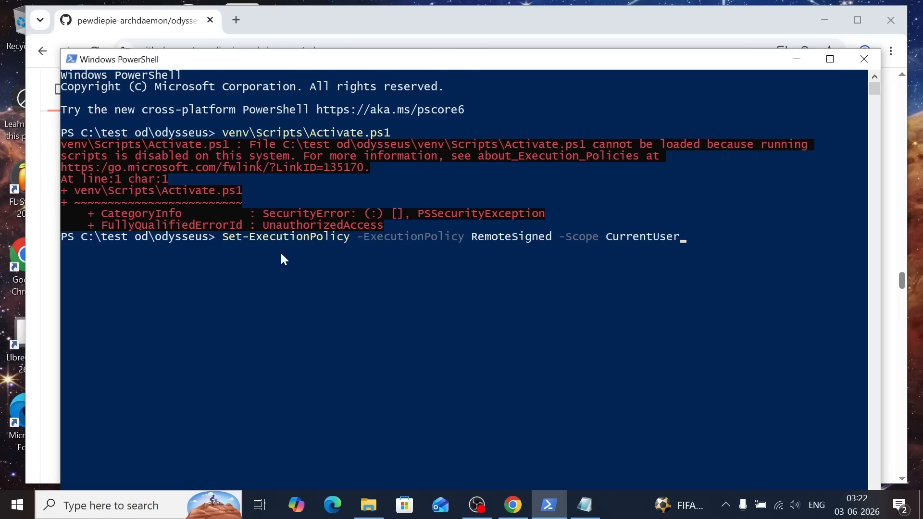
pyautogui.press('Return')
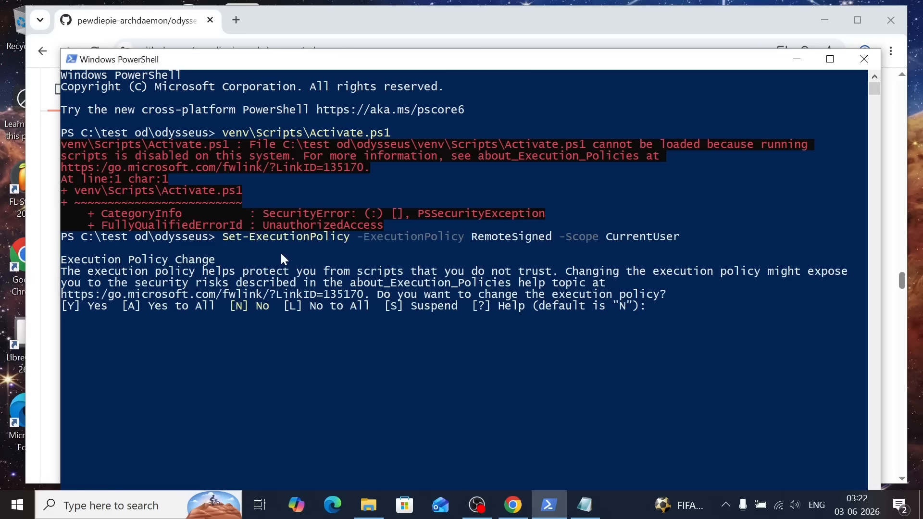
pyautogui.write('y')
pyautogui.press('Return')
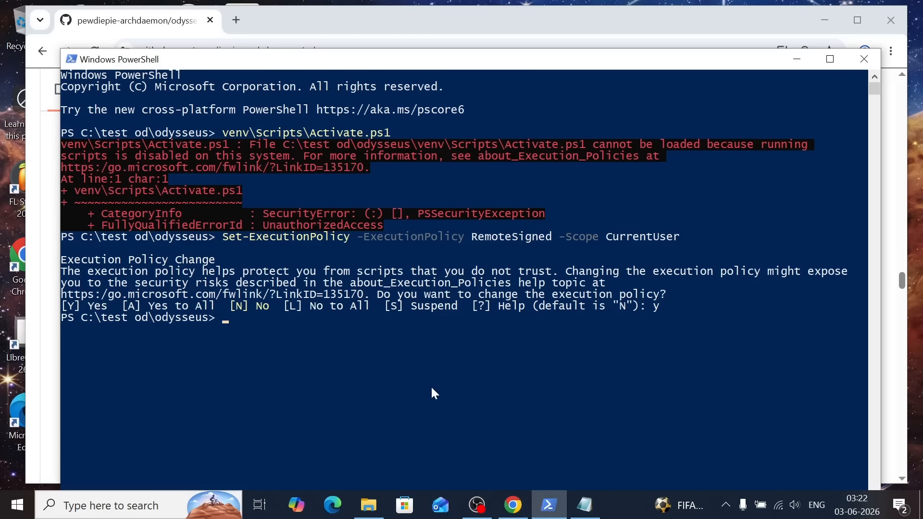
# Rerun venv\Scripts\Activate.ps1 in PowerShell to activate the virtual environment
pyautogui.press('Up')
pyautogui.press('Up')
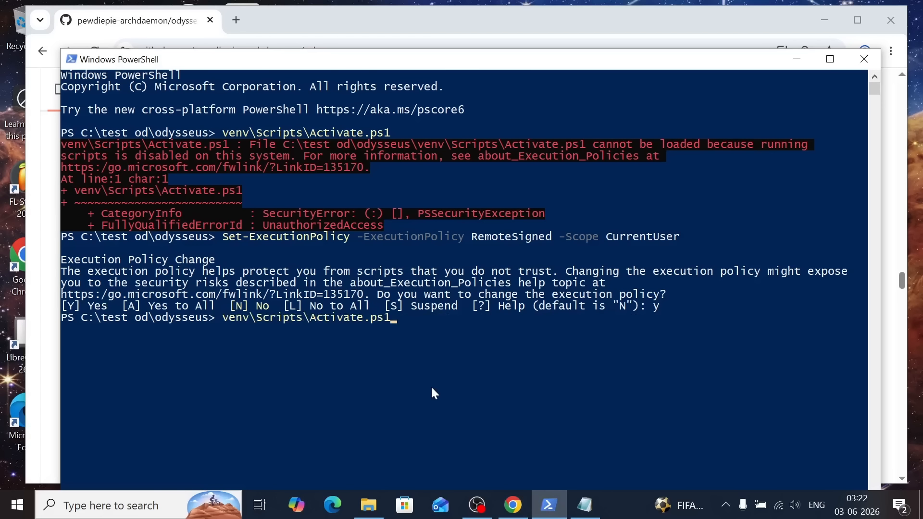
pyautogui.press('Return')
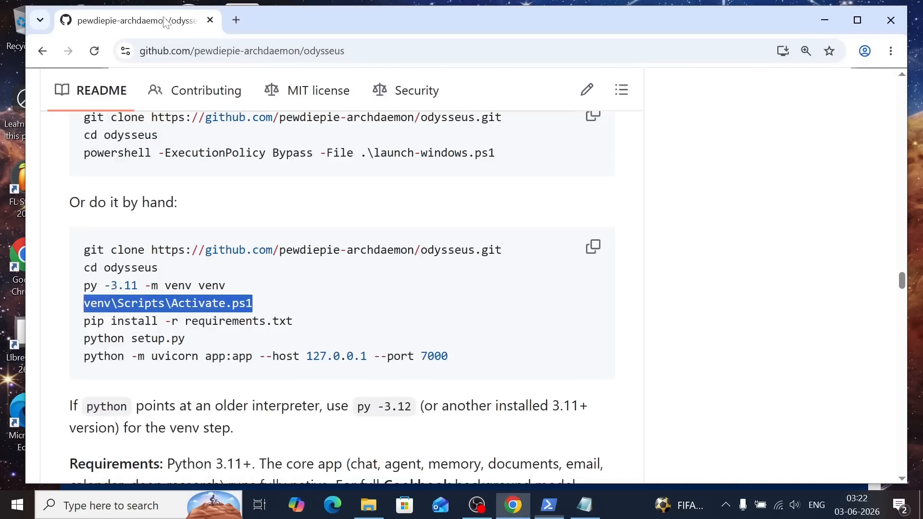
# Copy python -m uvicorn app:app --host 127.0.0.1 --port 7000 from the GitHub README and run it in PowerShell to start the server
pyautogui.click(171, 20)
pyautogui.moveTo(448, 356); pyautogui.dragTo(84, 356)
pyautogui.hotkey('ctrl', 'c')
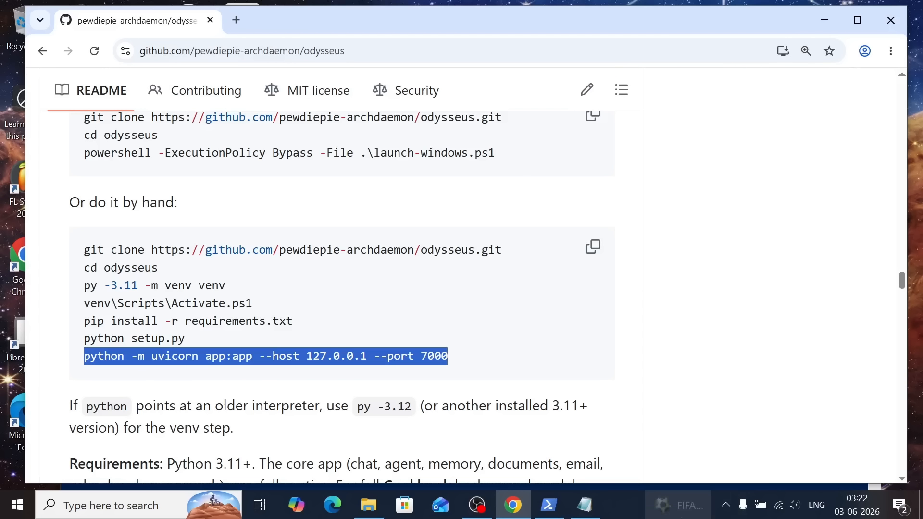
pyautogui.click(549, 505)
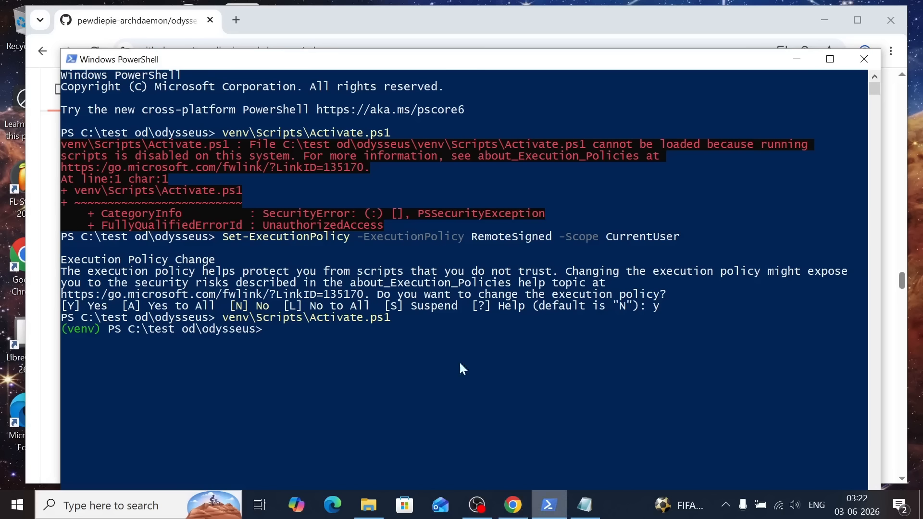
pyautogui.rightClick(448, 307)
pyautogui.press('Return')
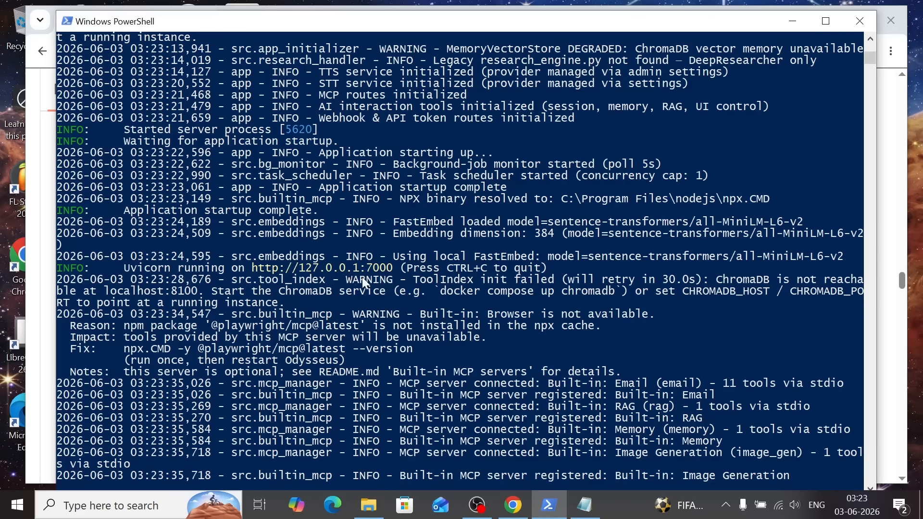
# Minimize PowerShell, switch to the browser page at localhost:7000, and reload it
pyautogui.click(794, 21)
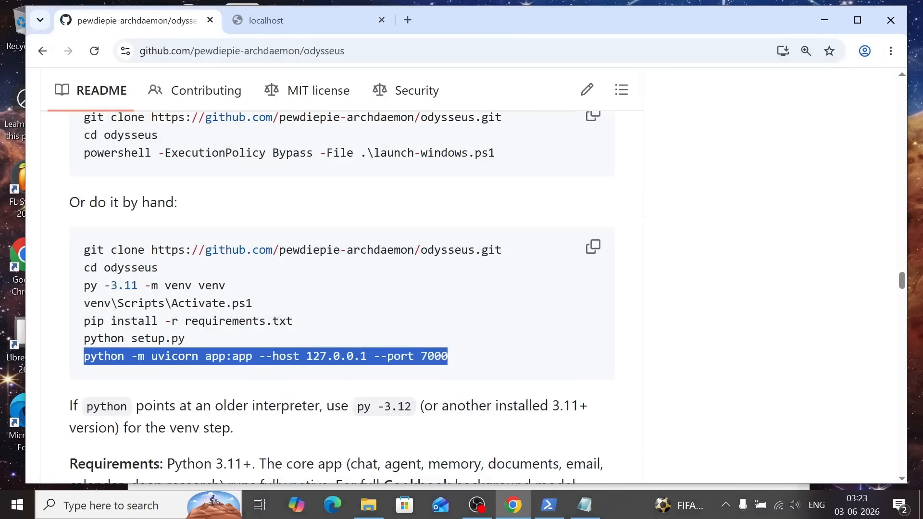
pyautogui.click(283, 29)
pyautogui.click(159, 50)
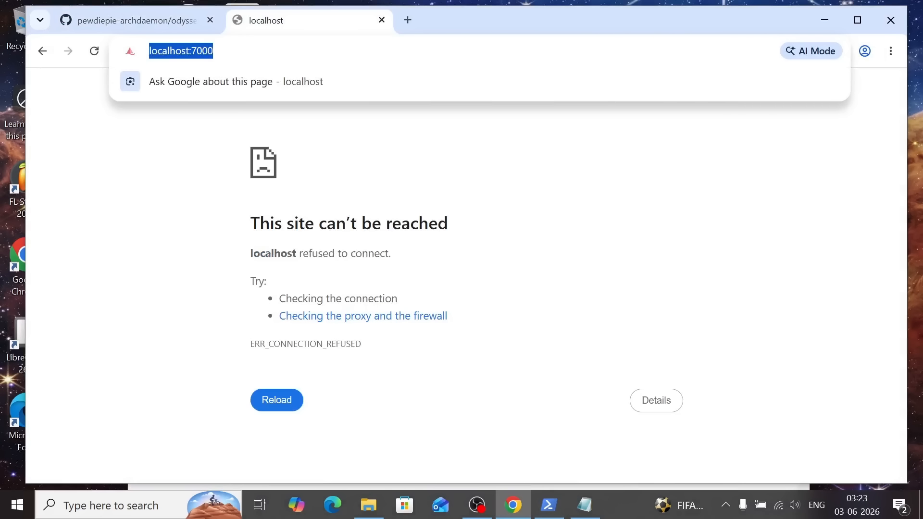
pyautogui.click(93, 54)
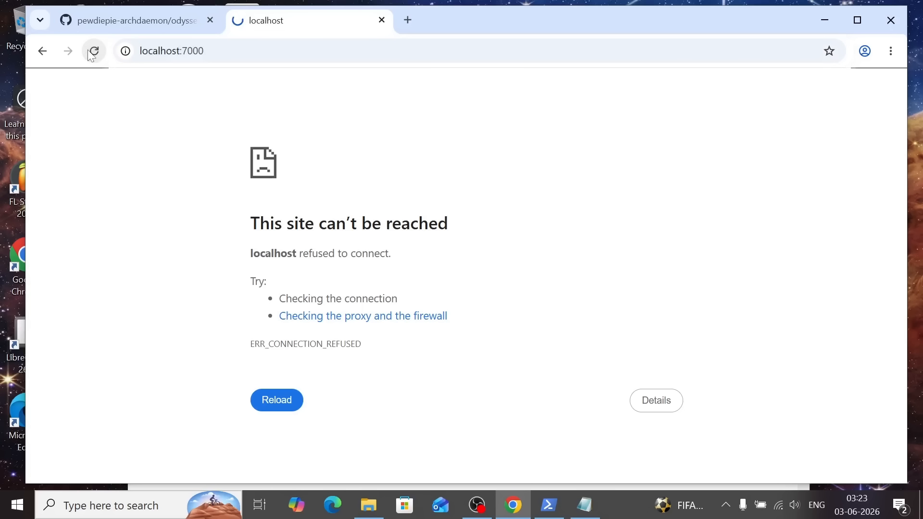